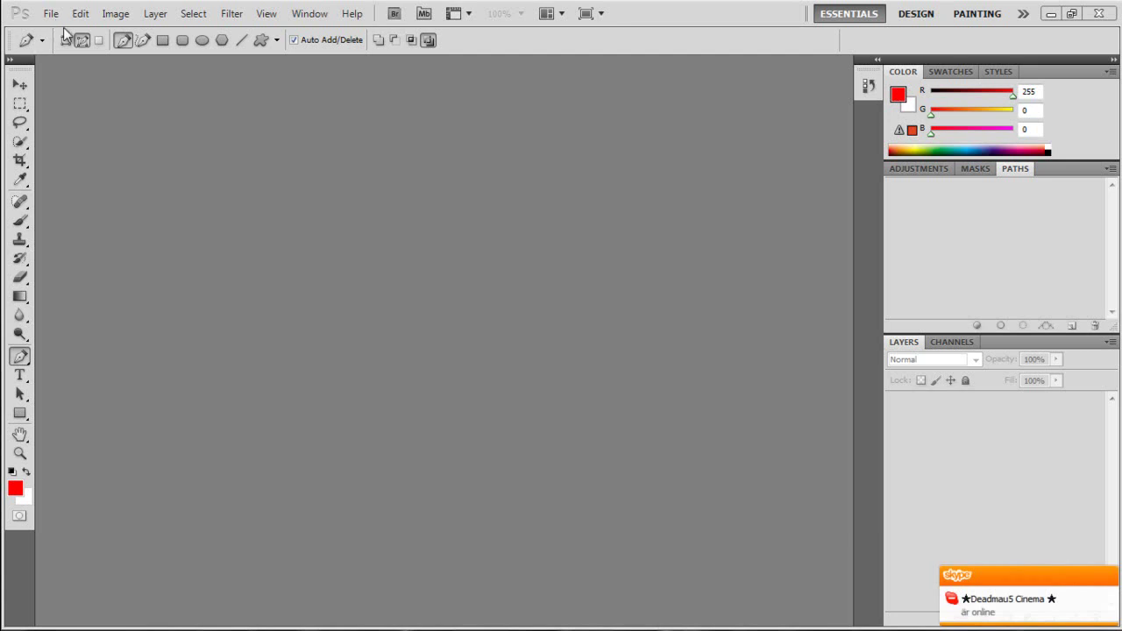
Create a new 1280 × 720 px document at 100 pixels/cm with a white background
click(51, 14)
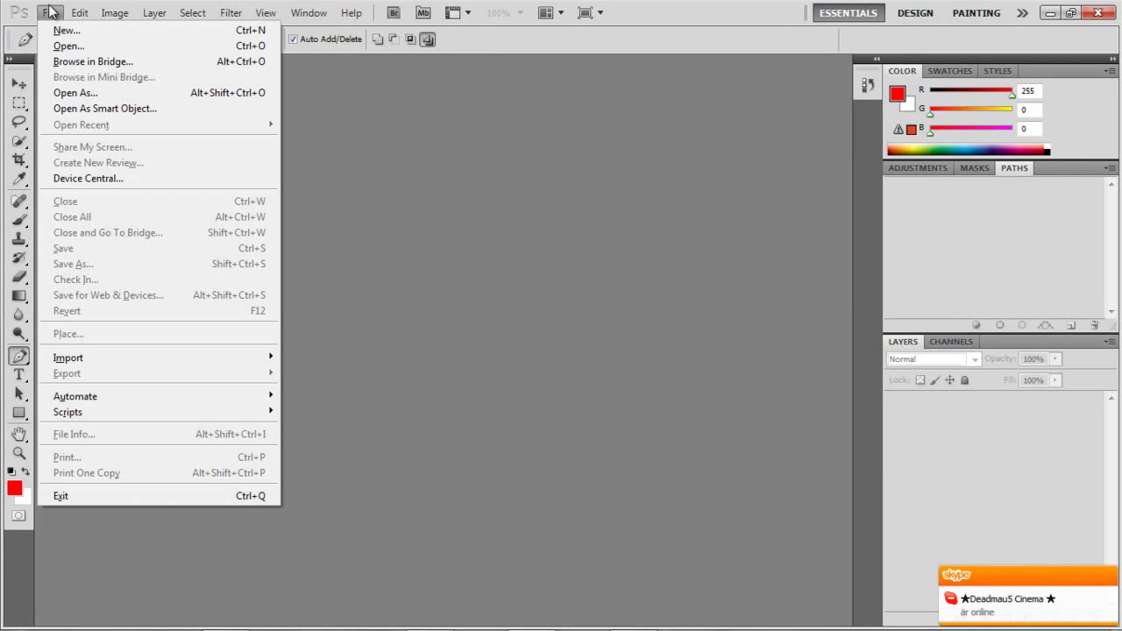
click(49, 13)
click(49, 13)
click(66, 31)
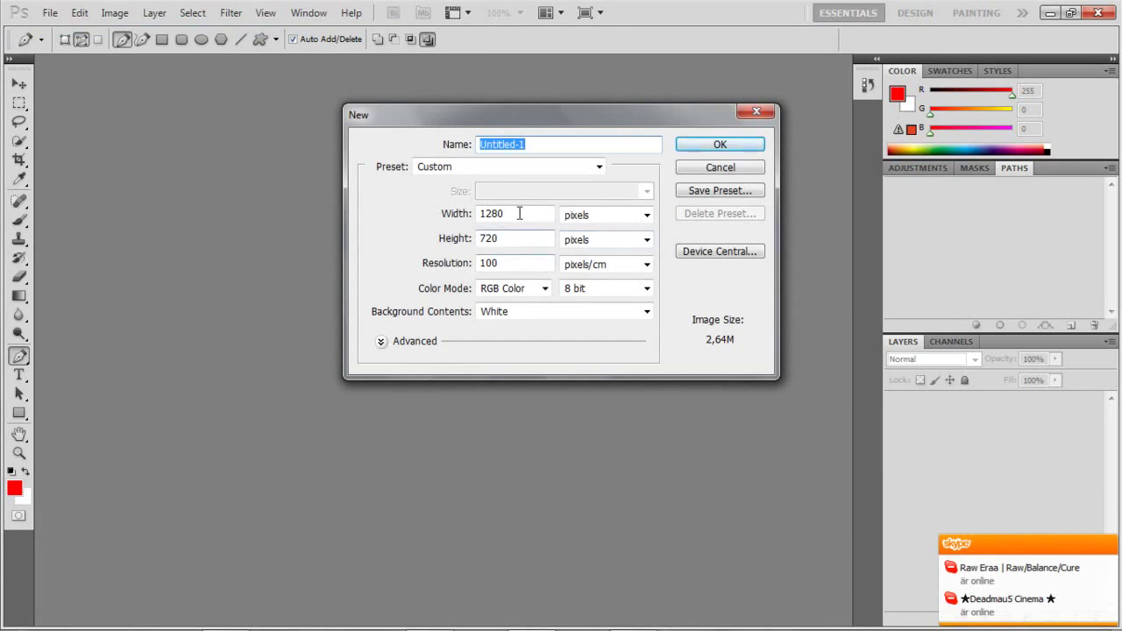
click(517, 213)
key(Tab)
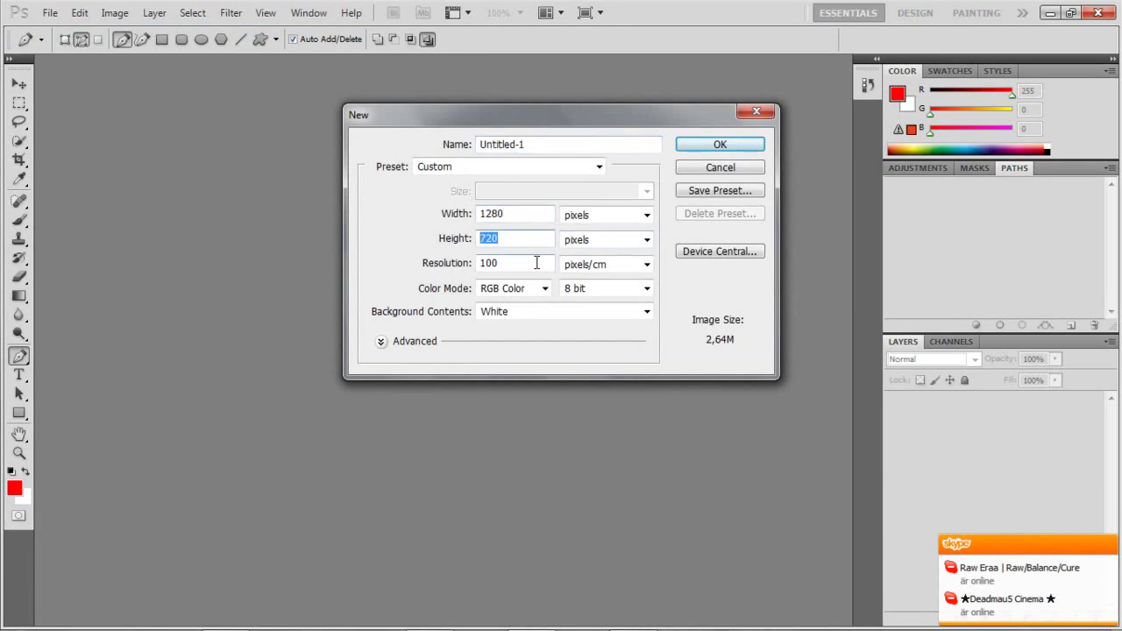
click(535, 262)
click(701, 141)
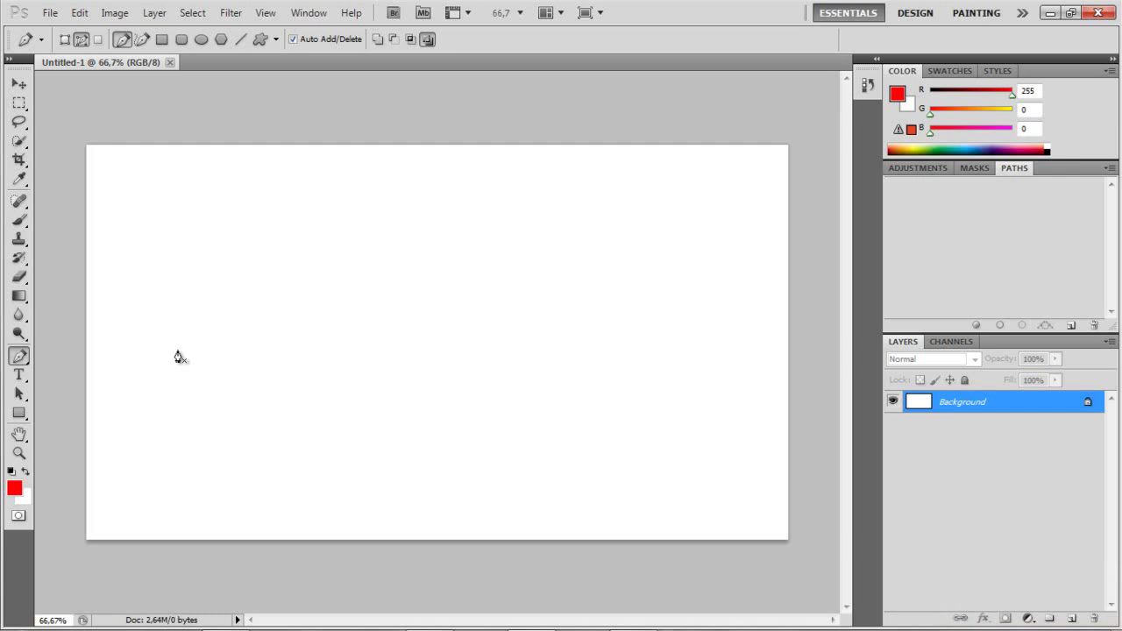
Trace the outline's wide base and notched raised block with Pen anchor points, undoing one misplaced point
click(215, 368)
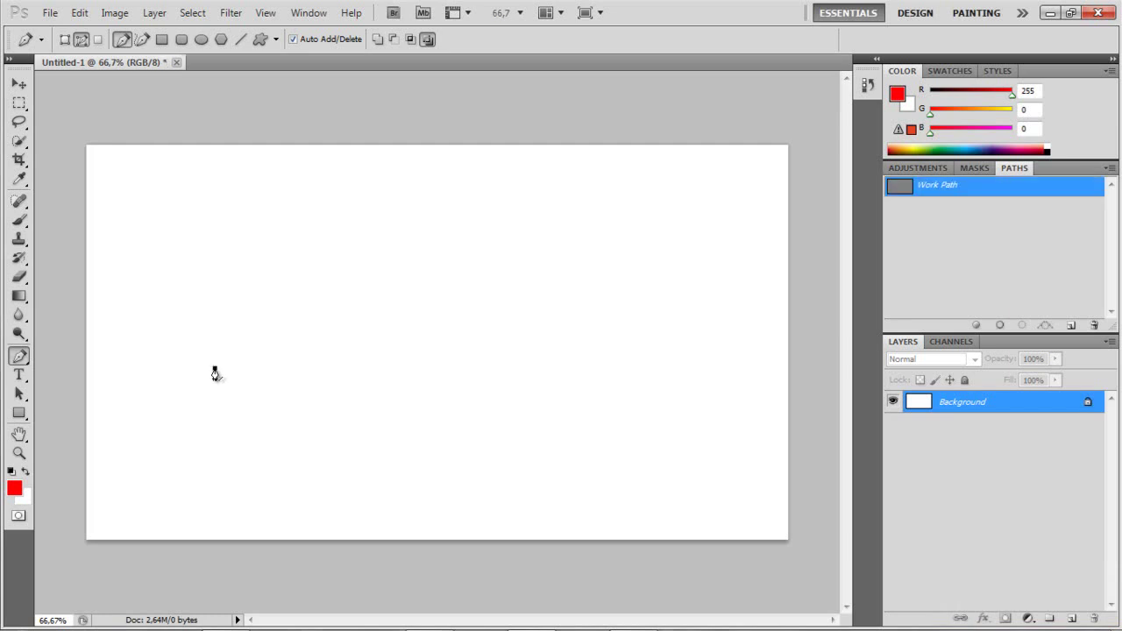
click(486, 368)
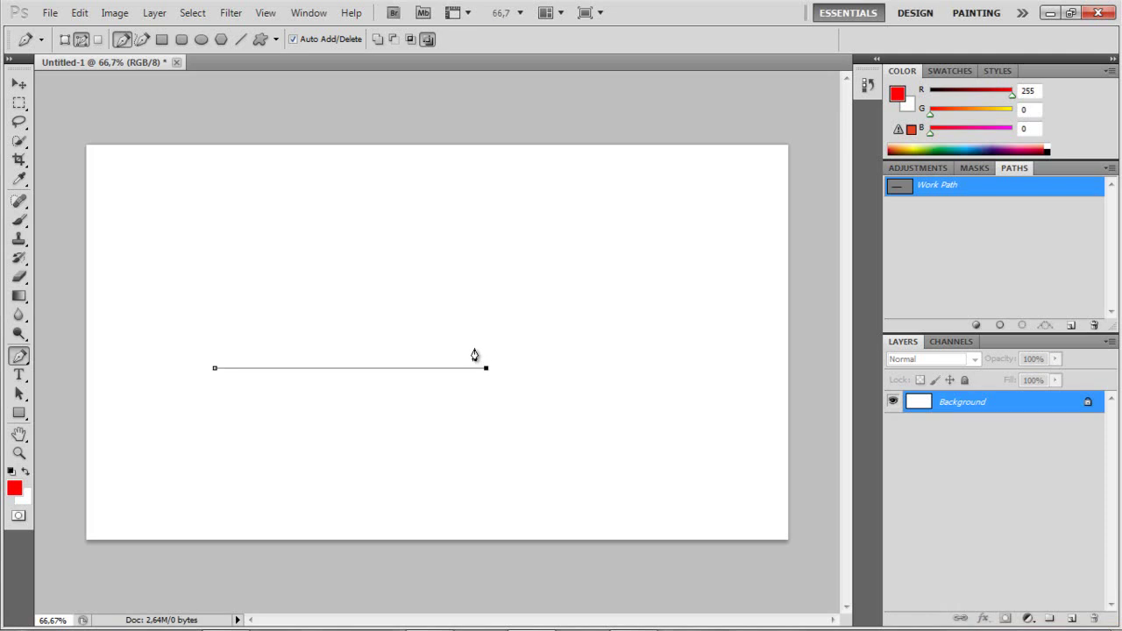
click(486, 340)
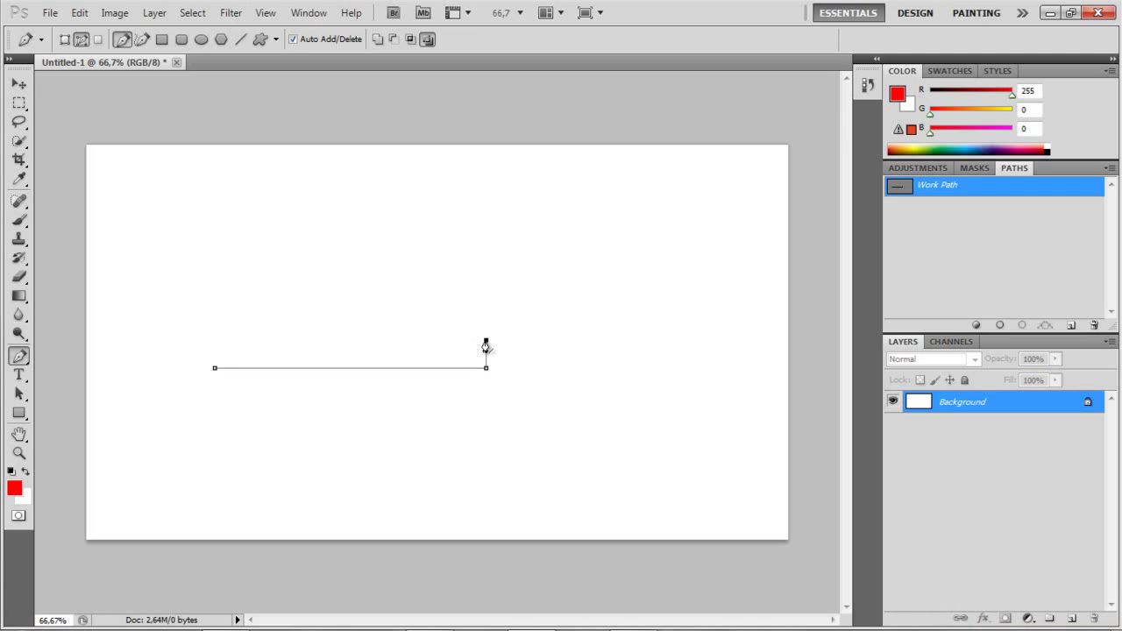
click(396, 340)
click(396, 303)
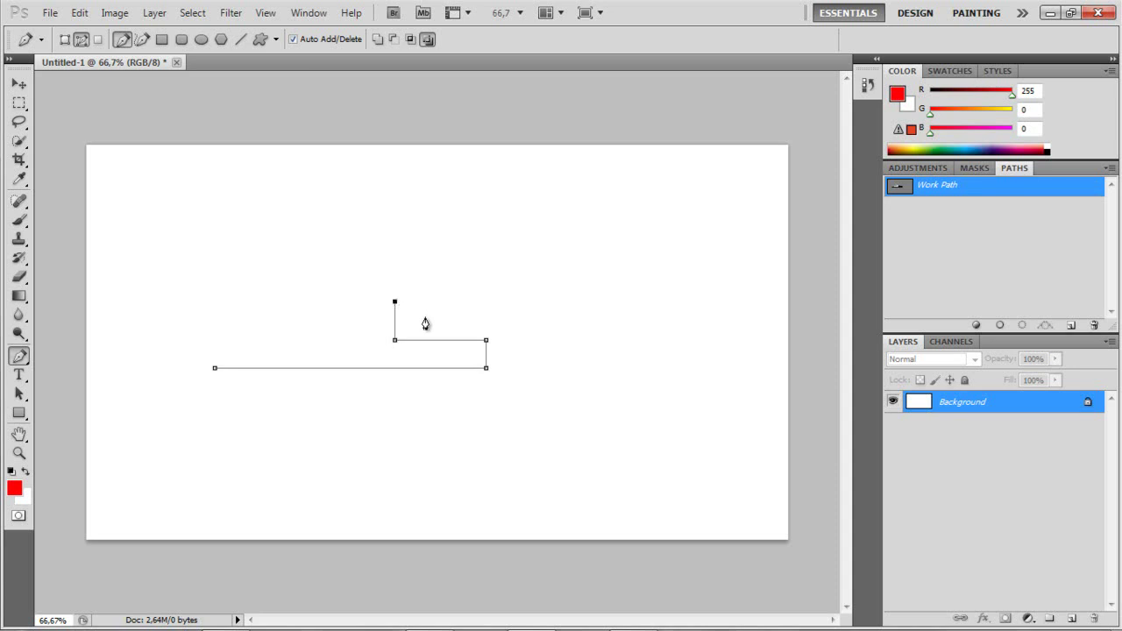
click(411, 317)
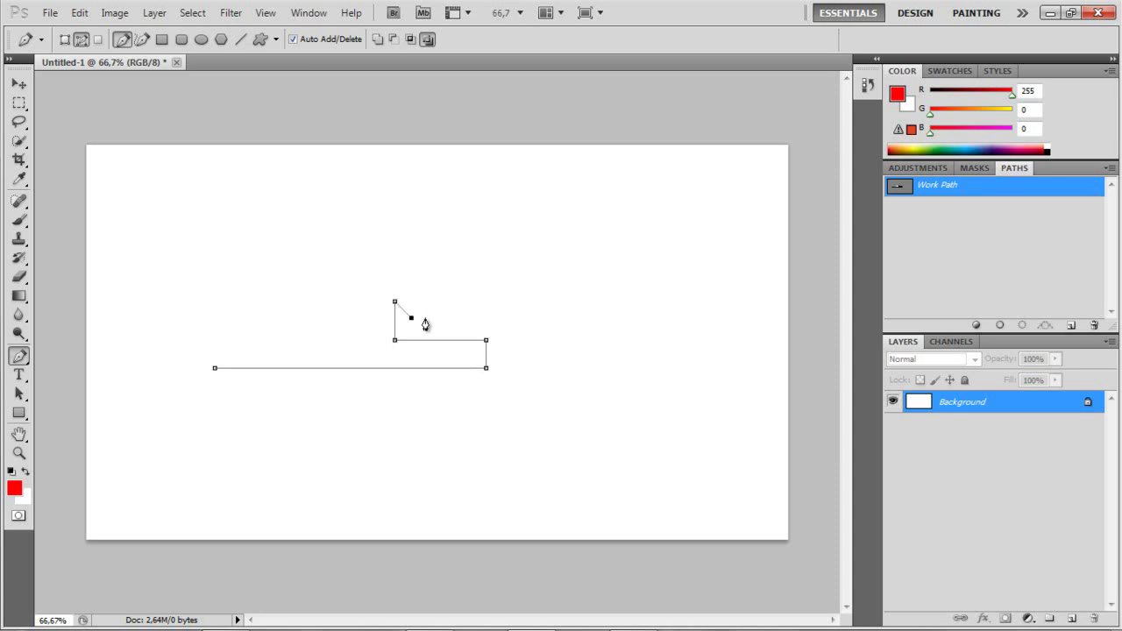
click(411, 258)
click(289, 259)
click(289, 294)
key(ctrl+z)
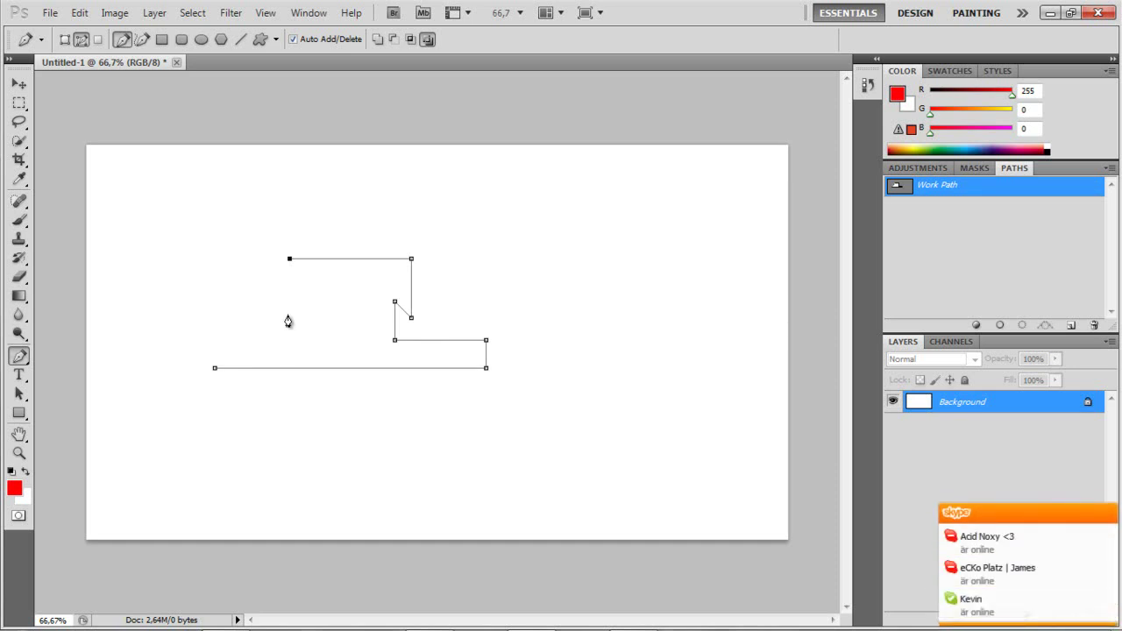
Finish the outline's left side, close the path at its start, and push its left edge outward
click(289, 313)
click(306, 301)
click(306, 339)
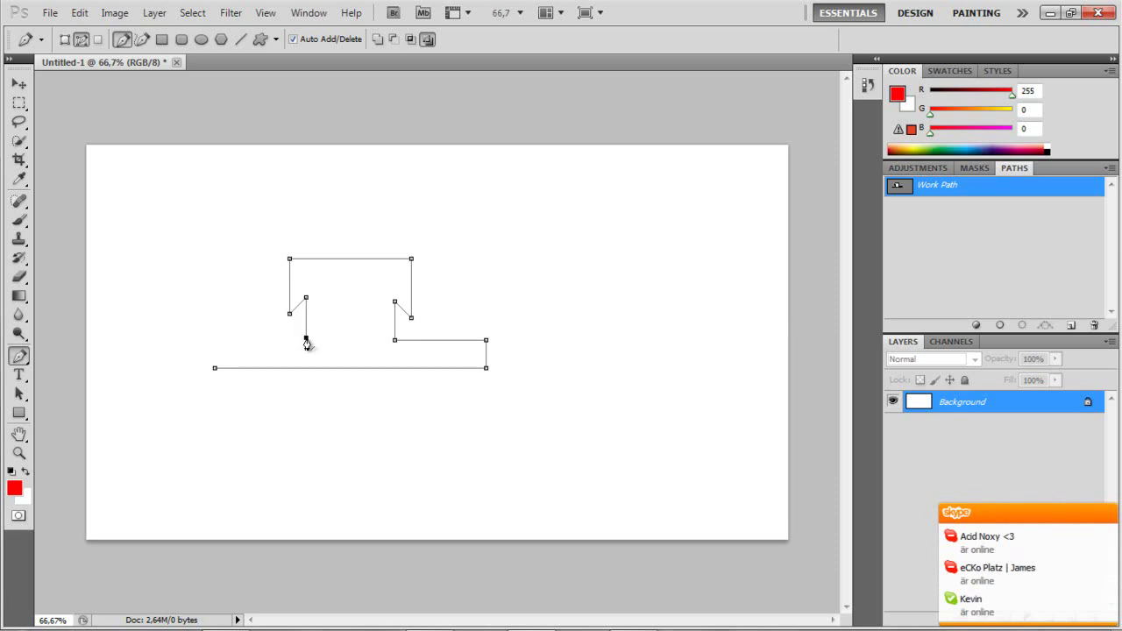
click(215, 337)
click(216, 367)
ctrl+drag(215, 356, 206, 355)
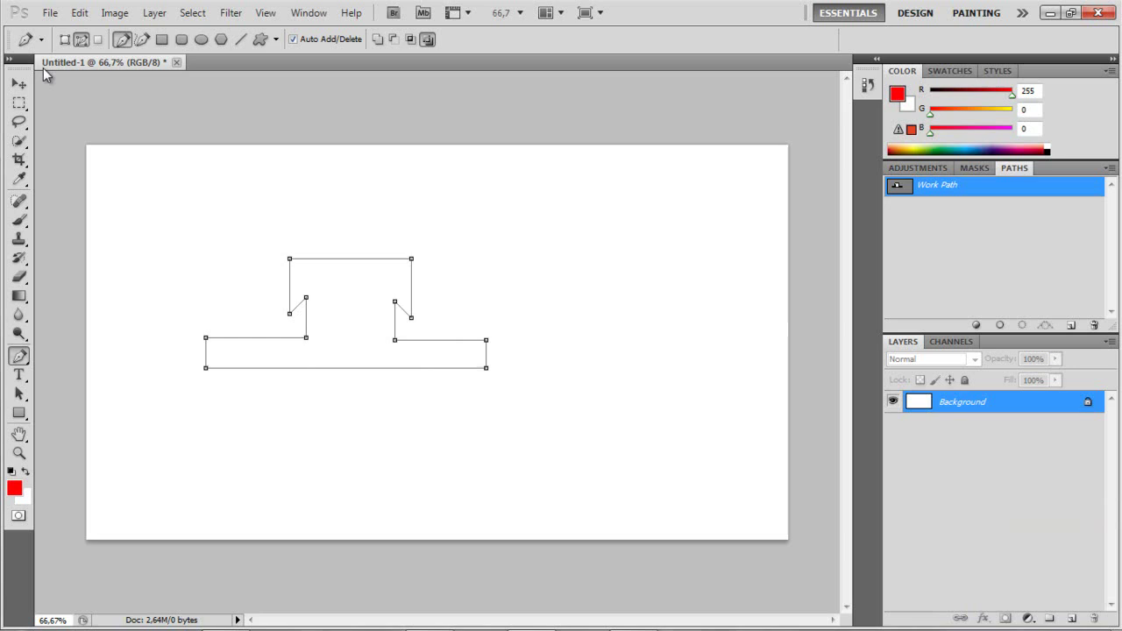
Export the Work Path with File > Export > Paths to Illustrator
click(49, 12)
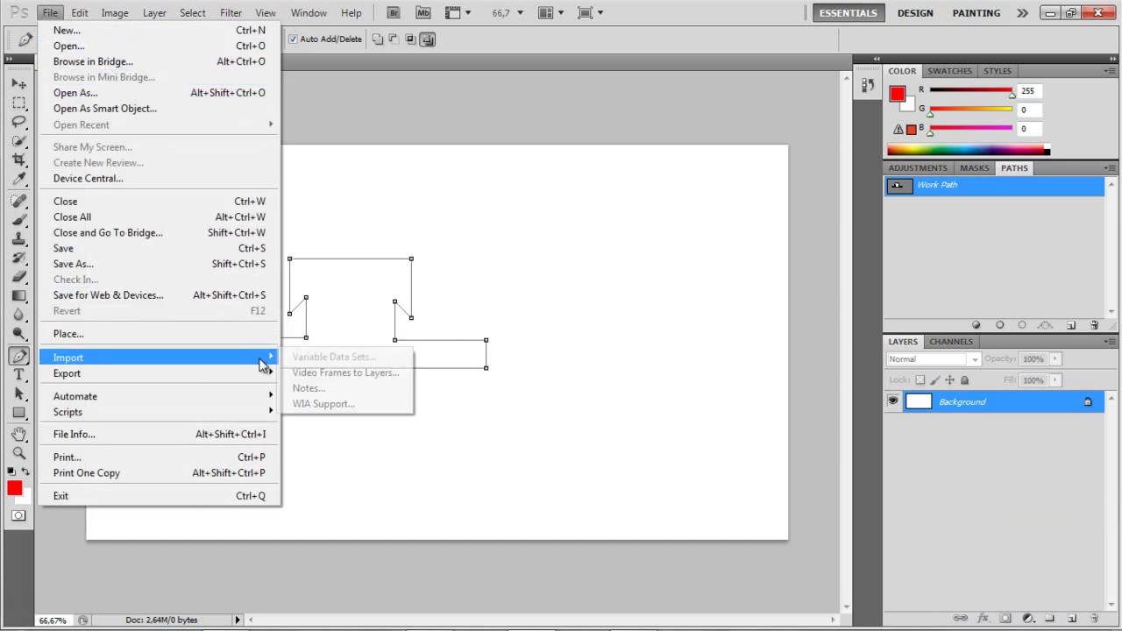
mouse_move(261, 383)
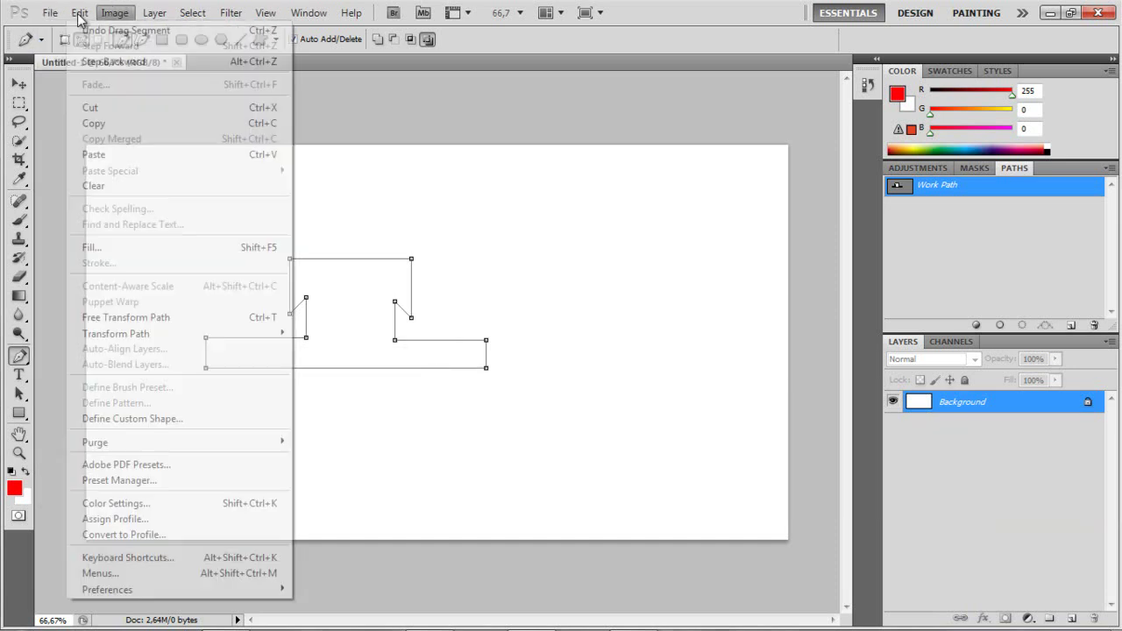
click(49, 14)
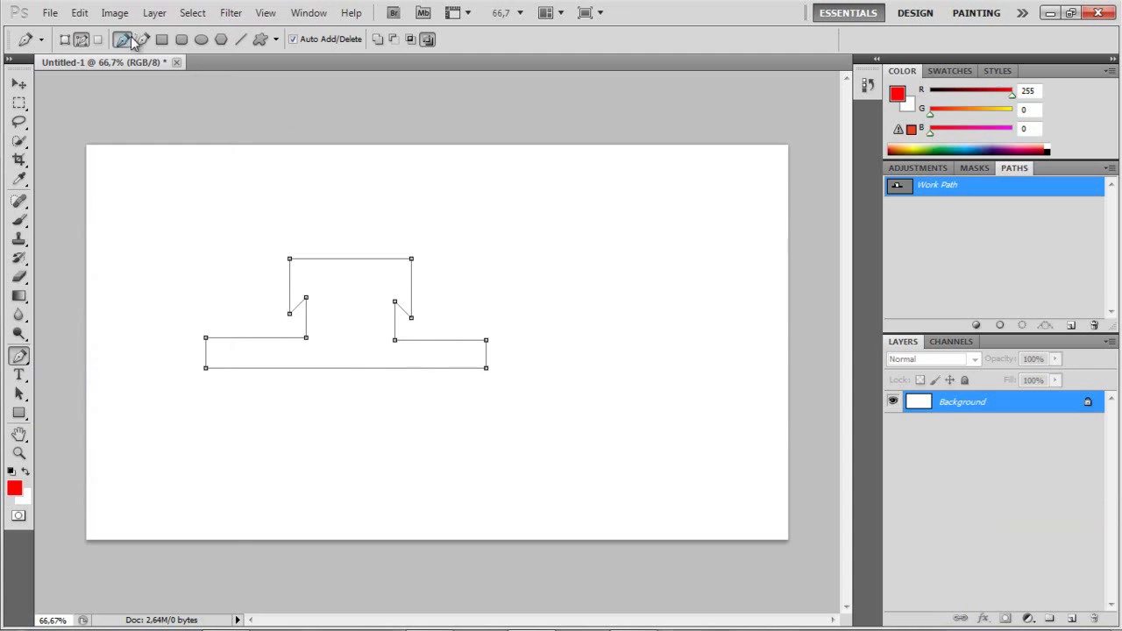
click(50, 13)
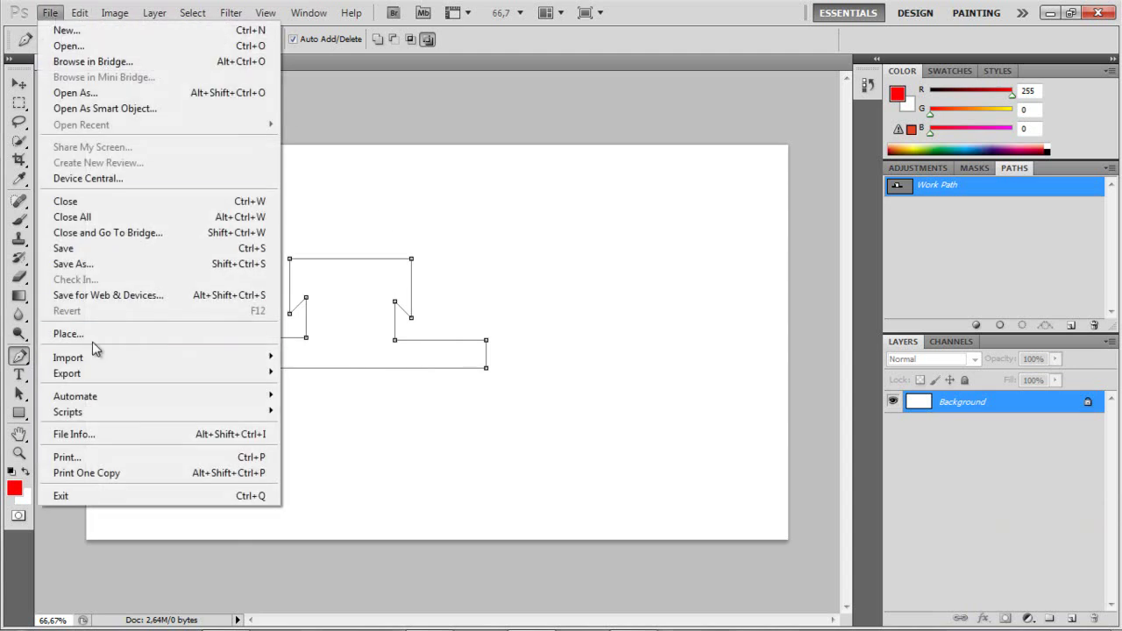
mouse_move(143, 374)
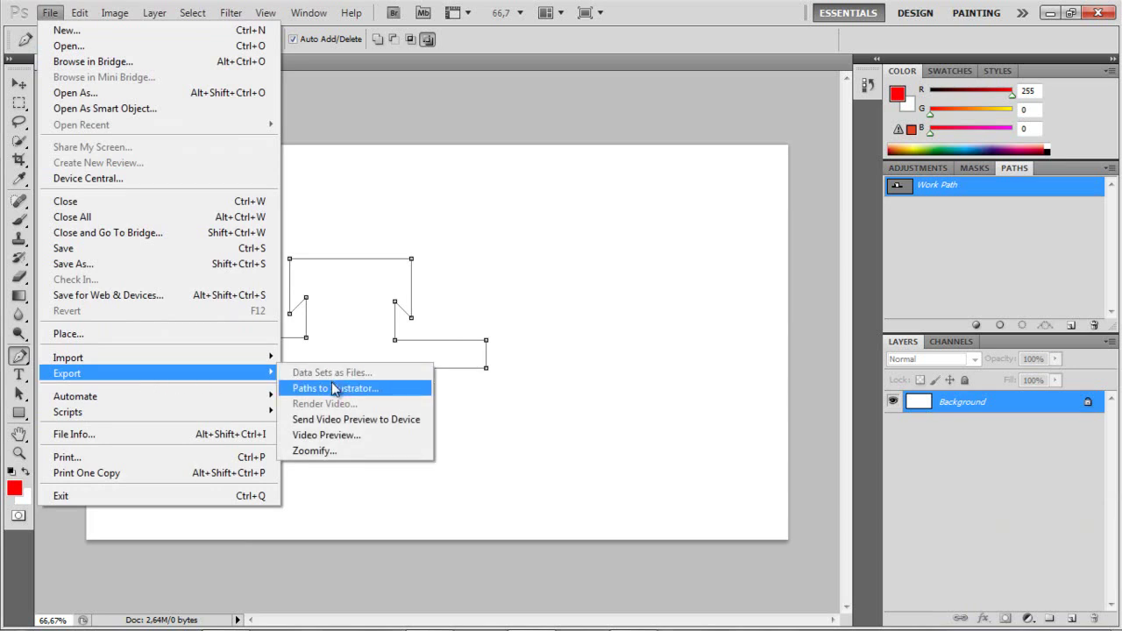
click(339, 392)
click(505, 231)
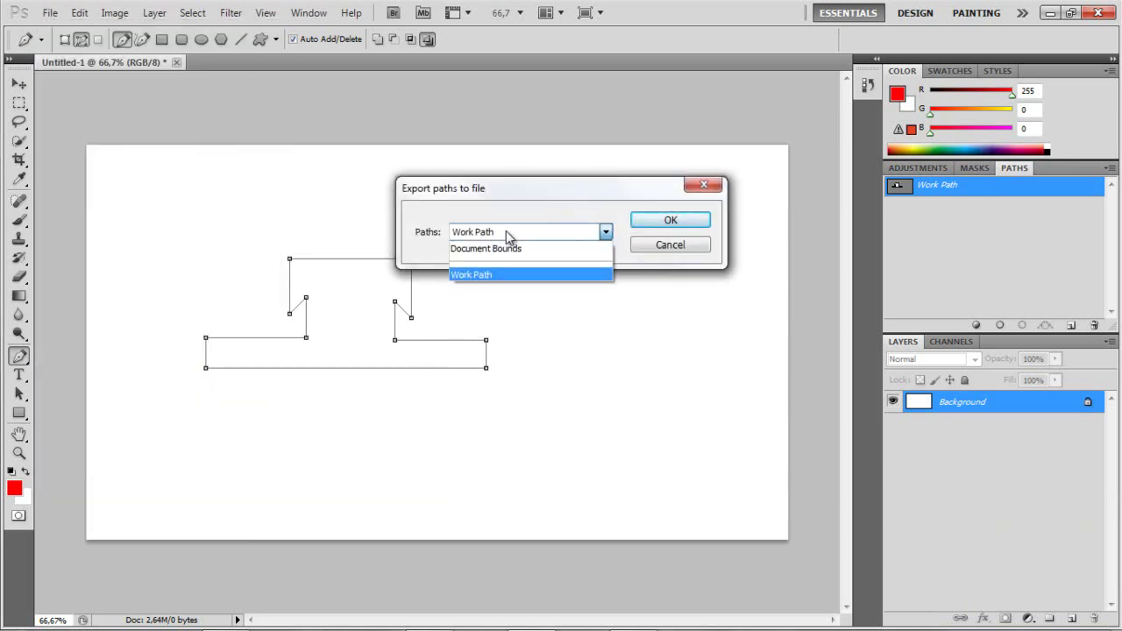
click(505, 231)
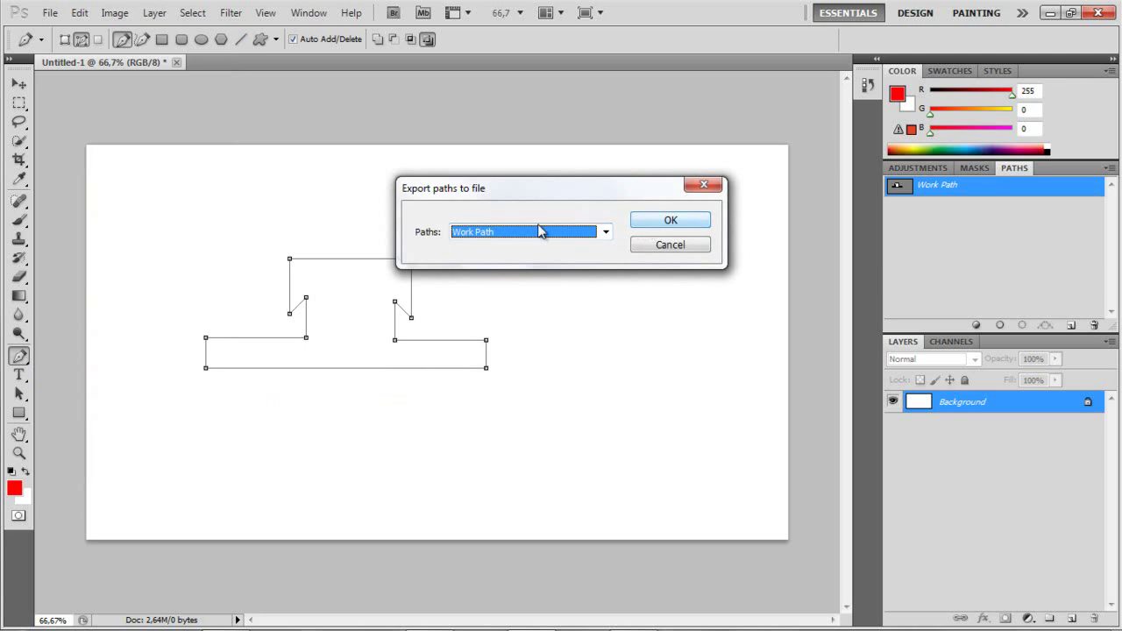
click(662, 221)
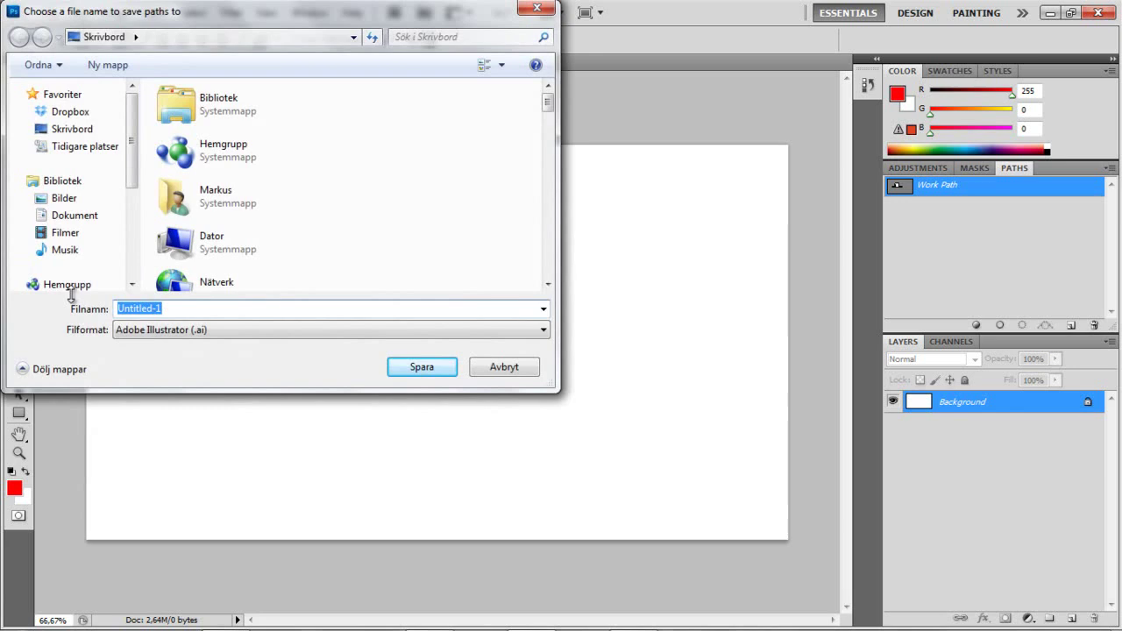
Save the exported Illustrator file to the desktop as 'ugly thing'
text(ugly thing)
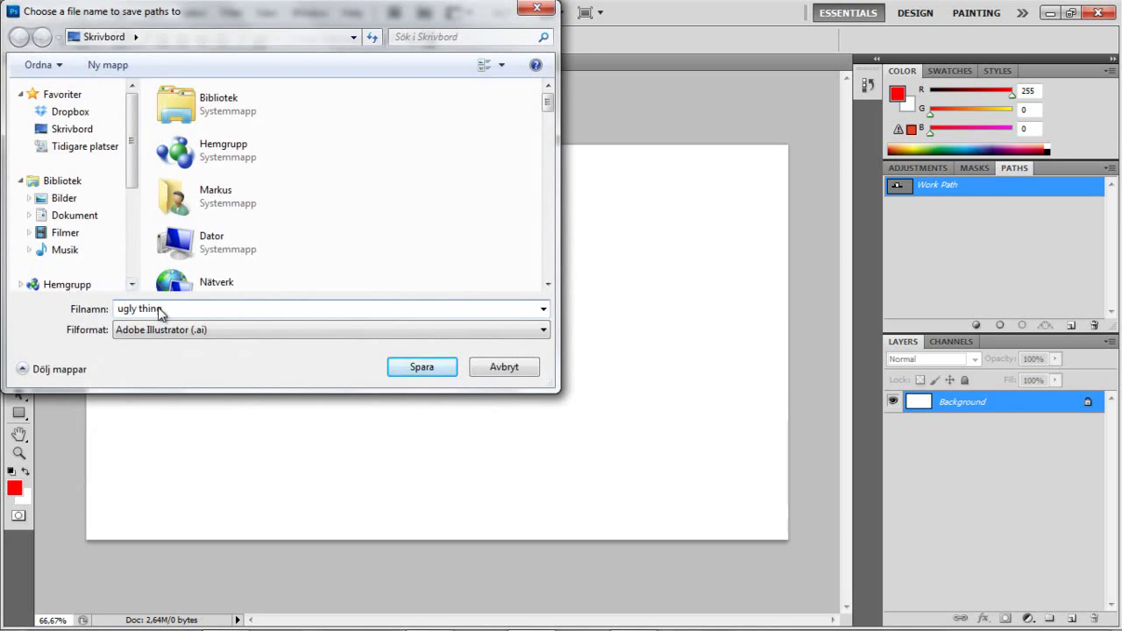
click(421, 370)
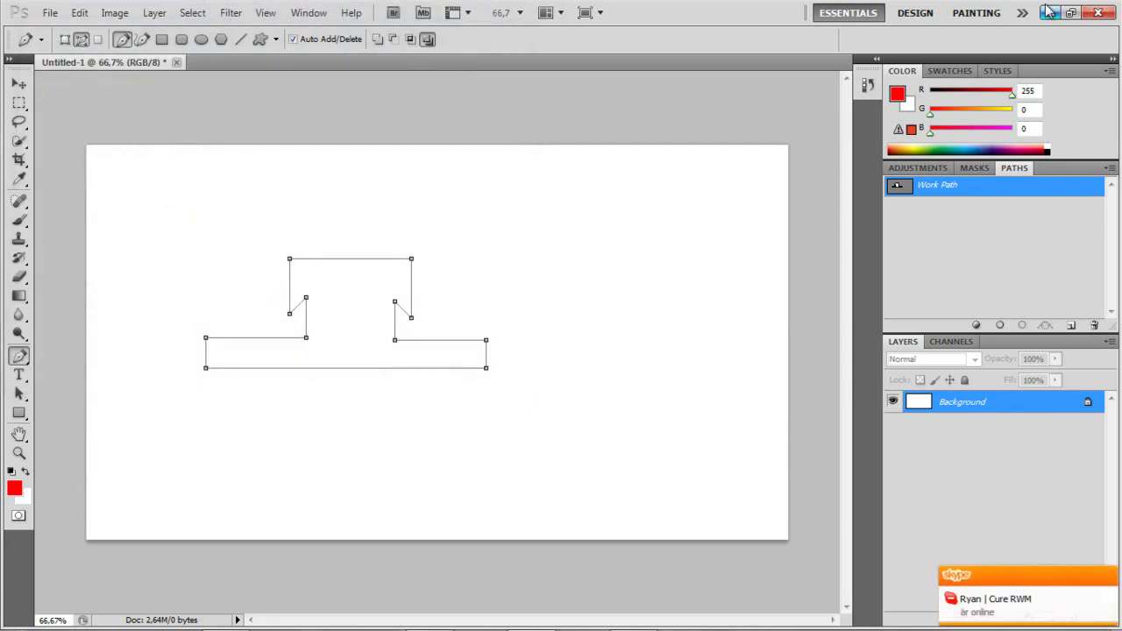
click(1049, 12)
Restore Cinema 4D and check the Render Settings output size of 1280 × 720
click(442, 617)
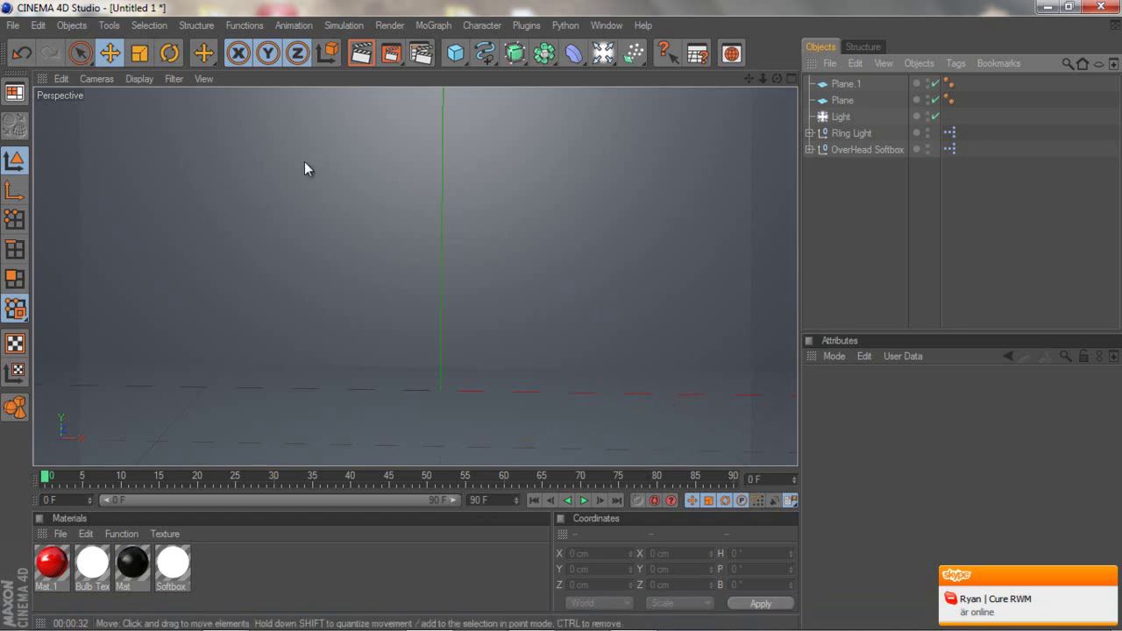
click(421, 53)
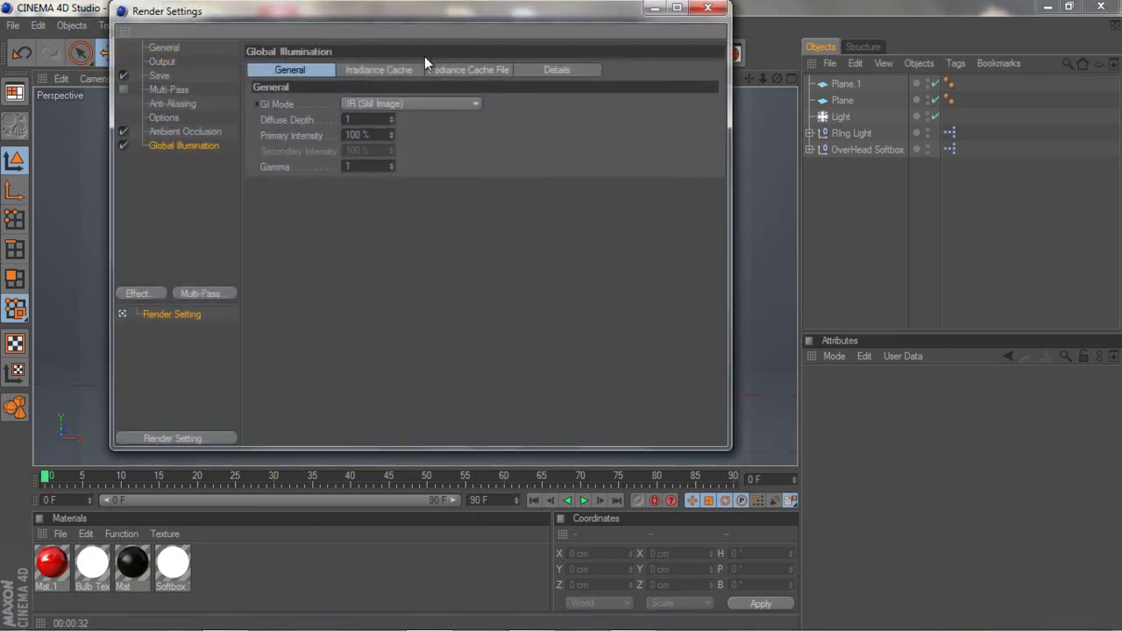
click(164, 76)
click(164, 62)
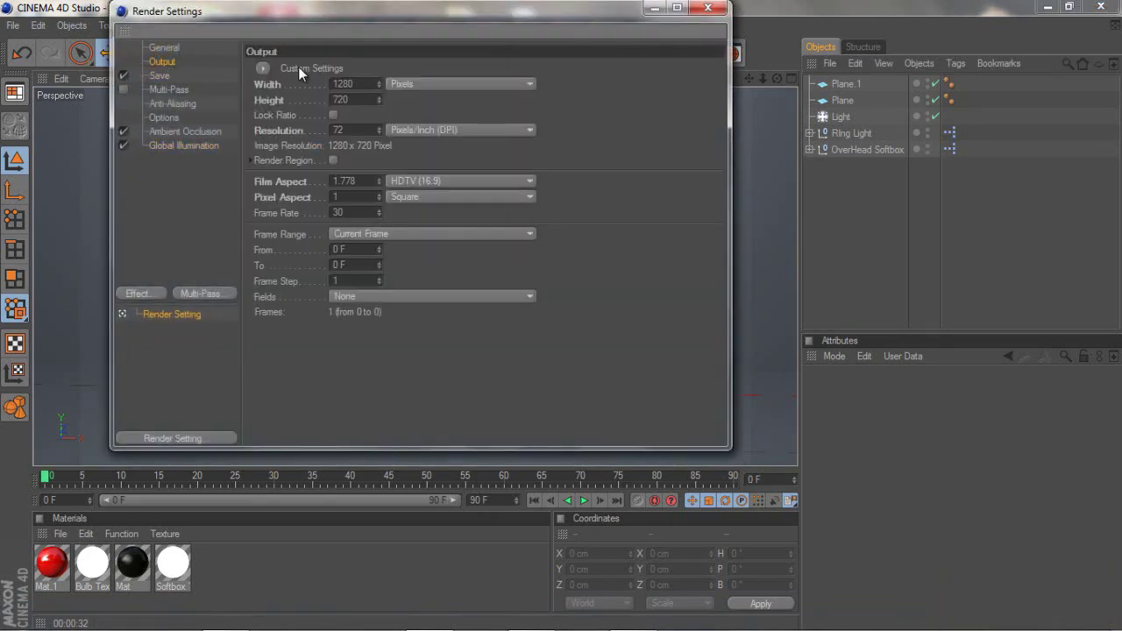
click(346, 84)
key(Tab)
click(364, 82)
Review the Ambient Occlusion and Global Illumination effects, then close Render Settings
click(169, 126)
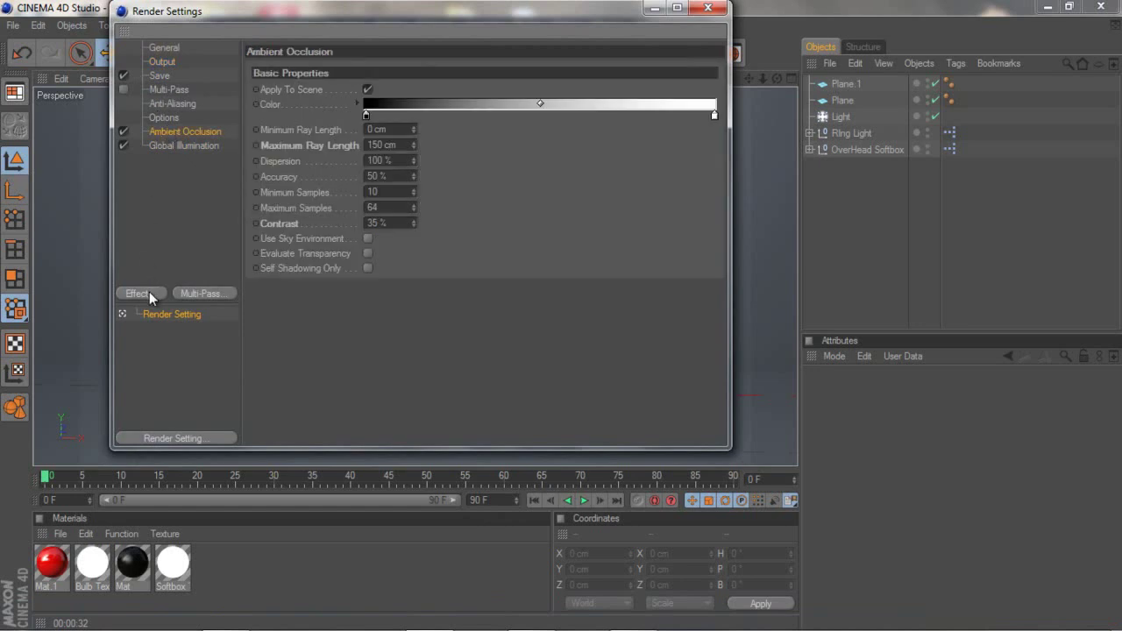
click(149, 292)
click(173, 127)
click(186, 150)
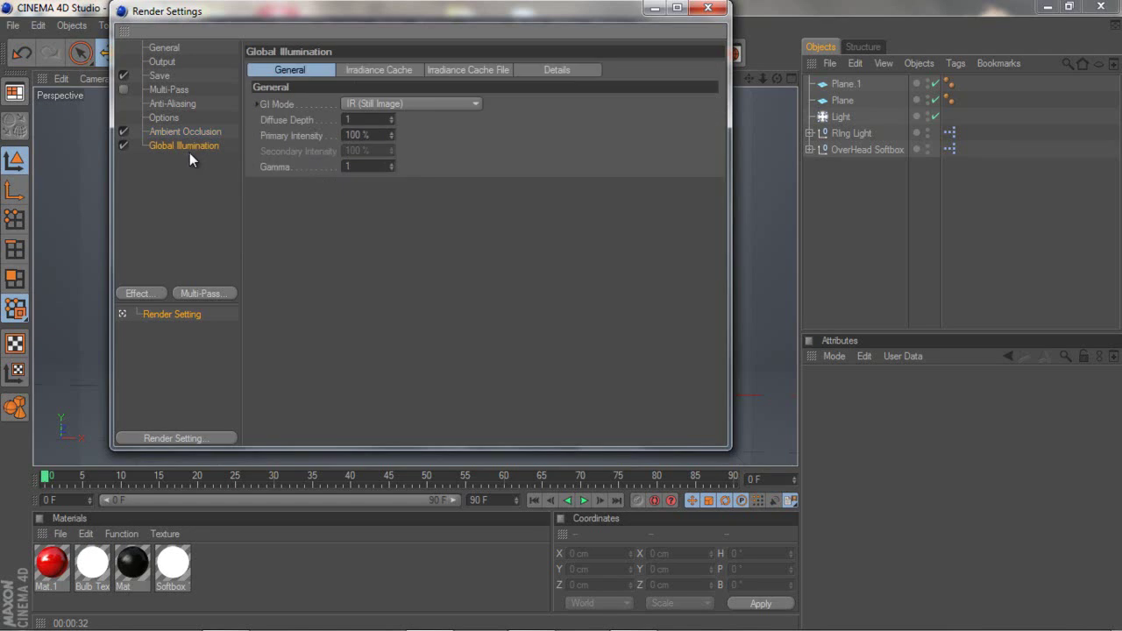
click(141, 294)
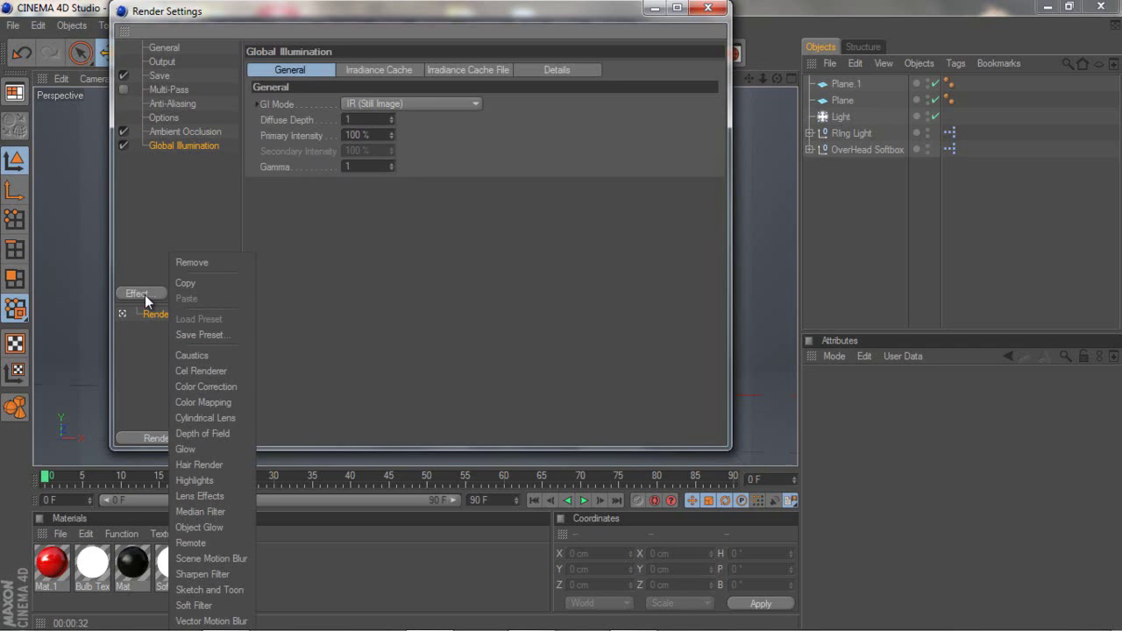
click(141, 259)
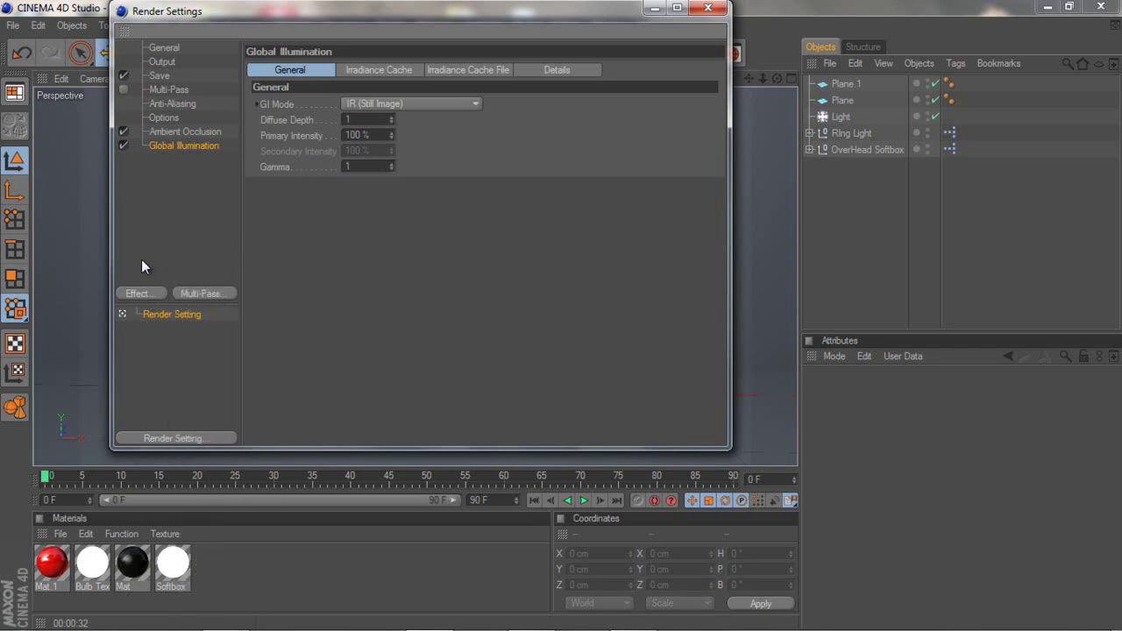
click(721, 7)
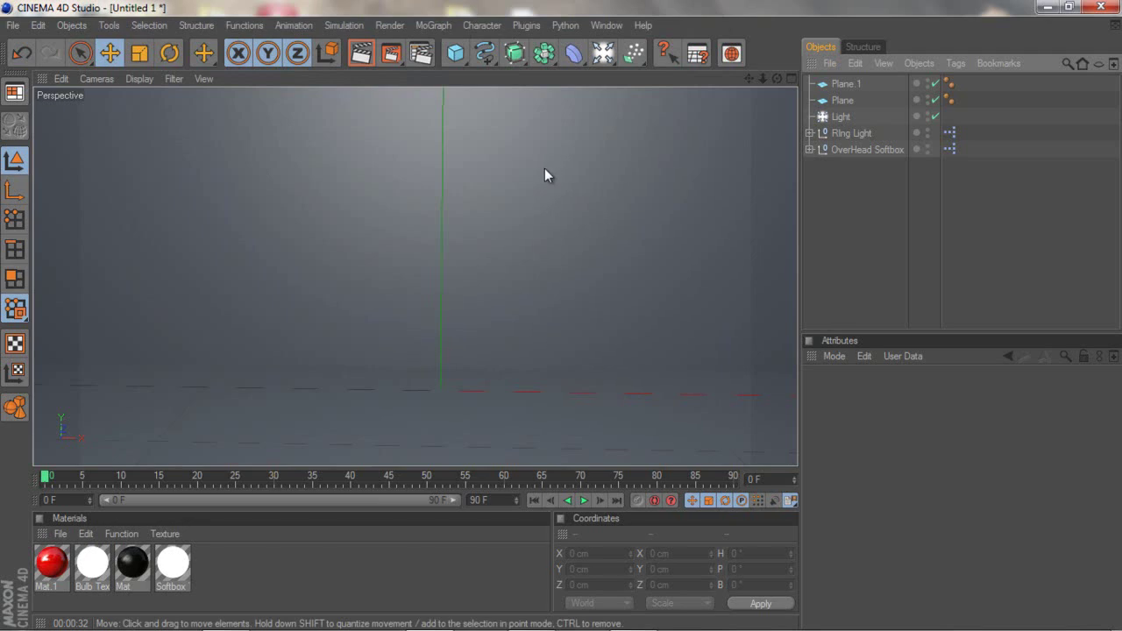
Raise the Plane floor about 126 cm and lower Plane.1 along its vertical axis
click(846, 84)
click(841, 100)
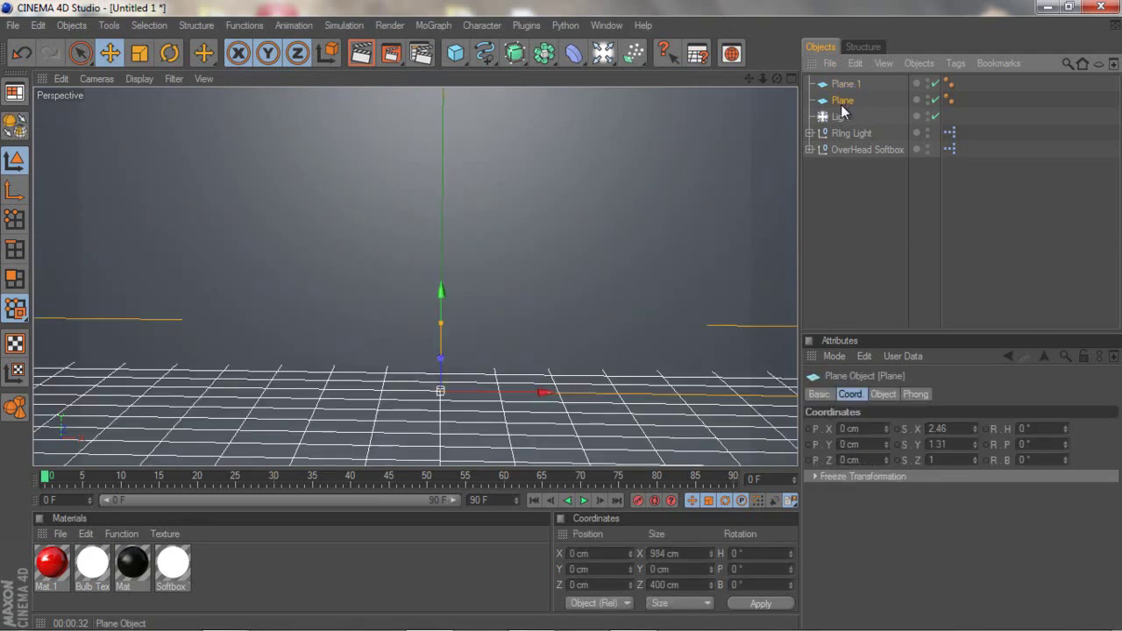
click(843, 84)
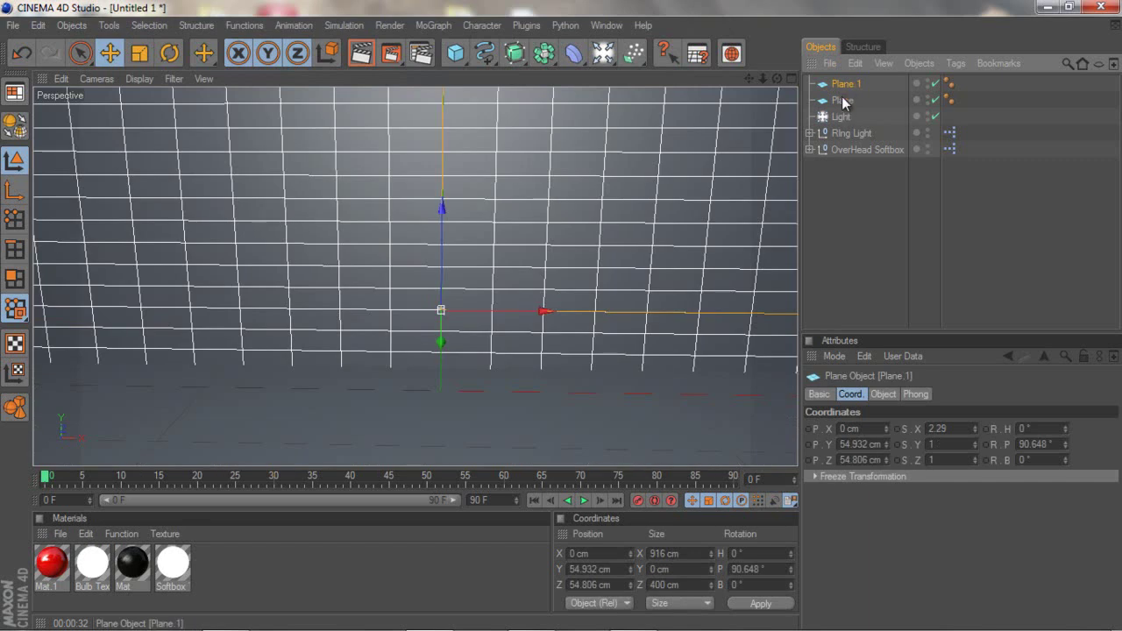
click(841, 100)
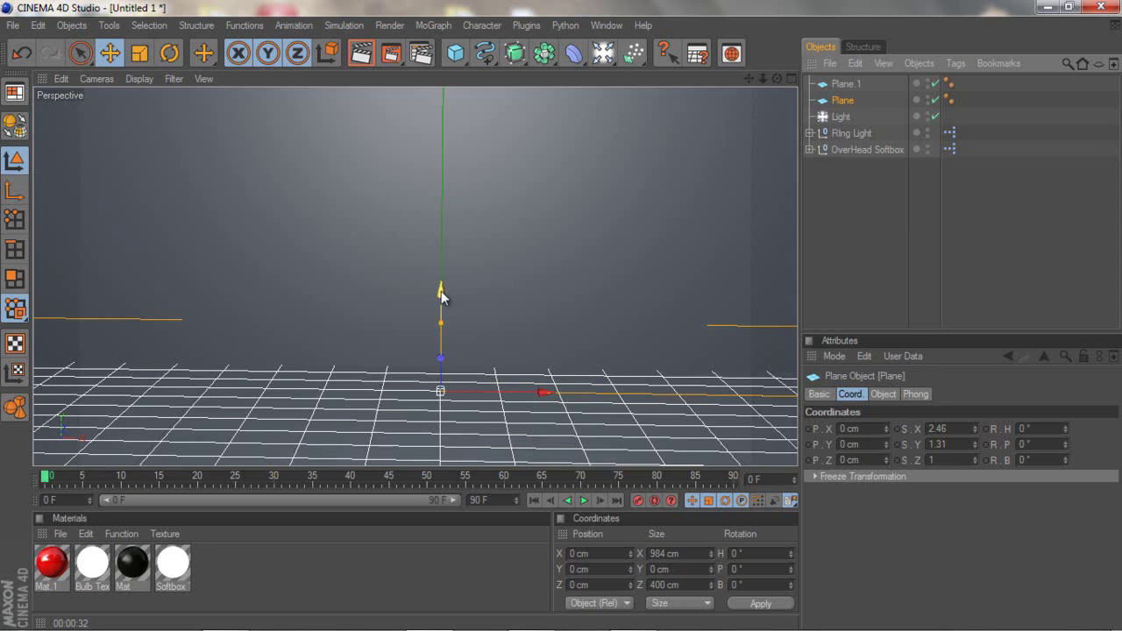
drag(441, 292, 562, 323)
click(840, 84)
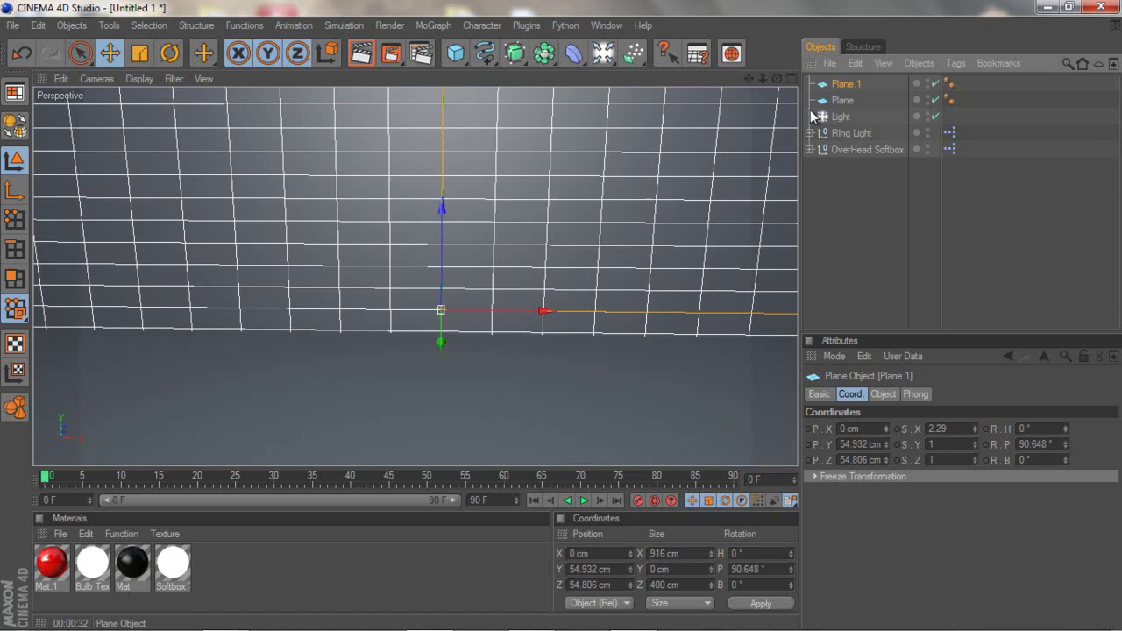
drag(443, 227, 561, 321)
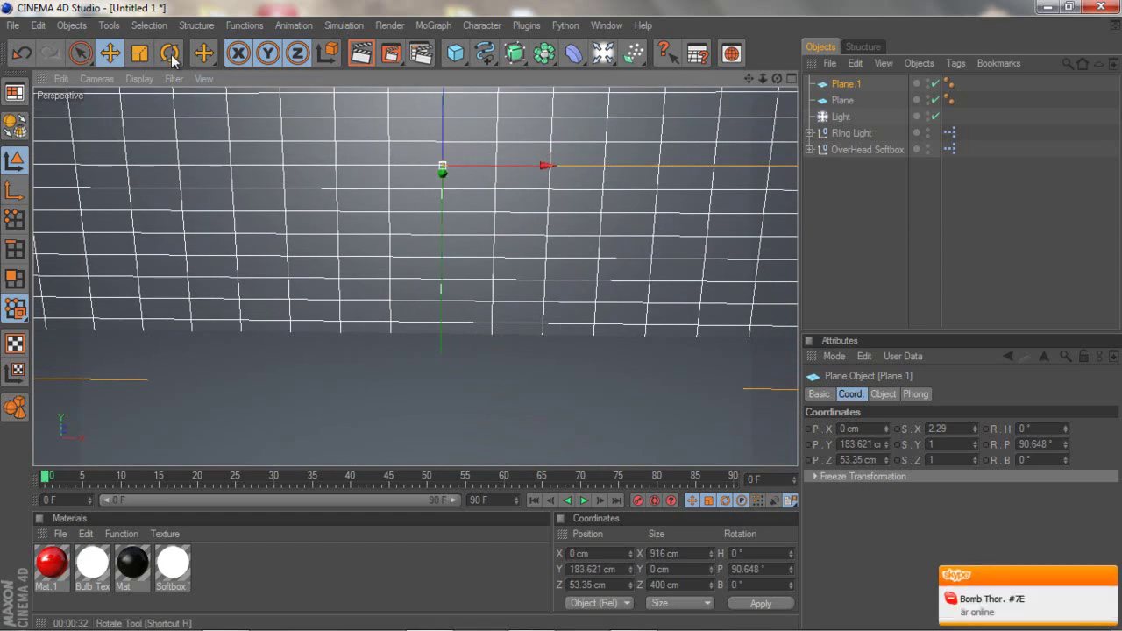
Frame the view on the Light object and return the animation to frame 0
click(844, 116)
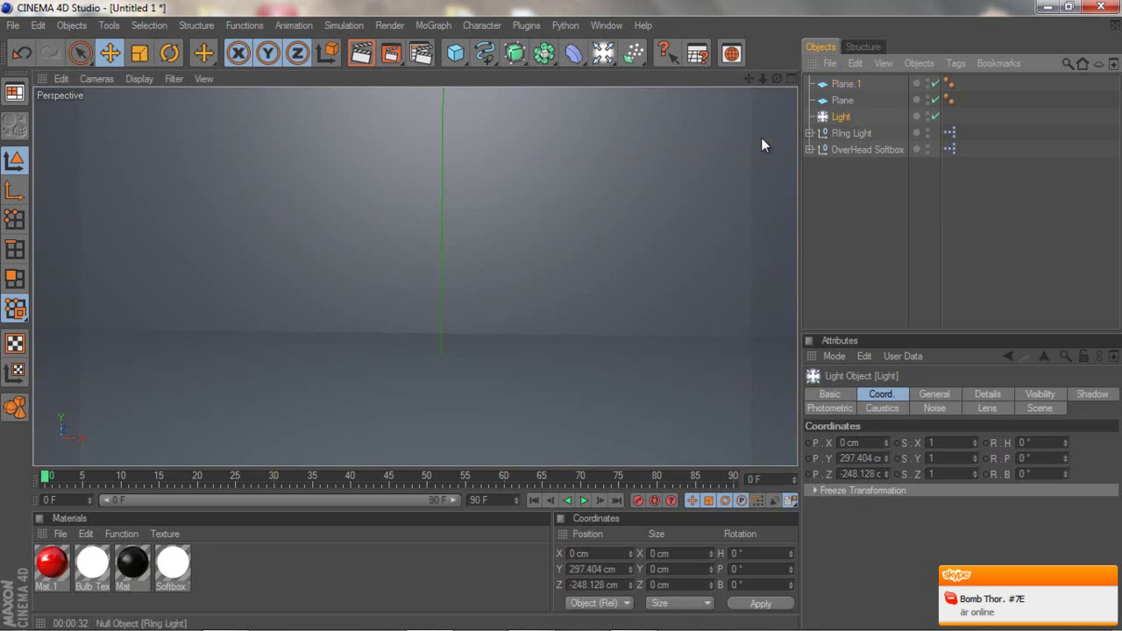
key(o)
scroll(462, 125, up, 3)
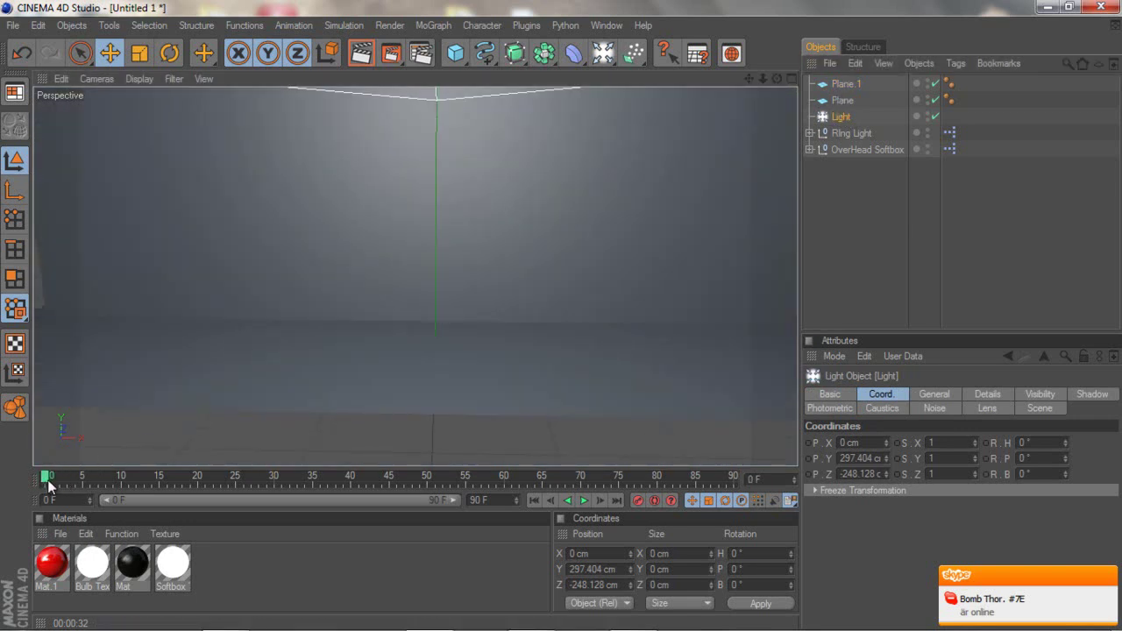
drag(71, 481, 44, 481)
scroll(317, 317, up, 2)
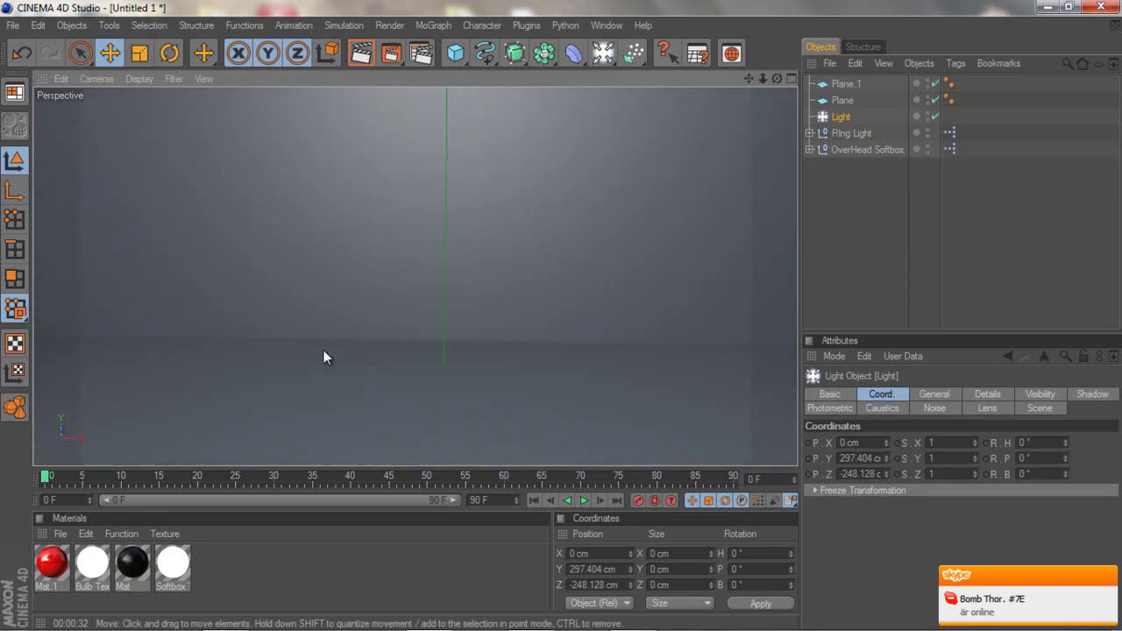
Inspect the Ring Light and OverHead Softbox groups and browse the lighting presets
click(845, 134)
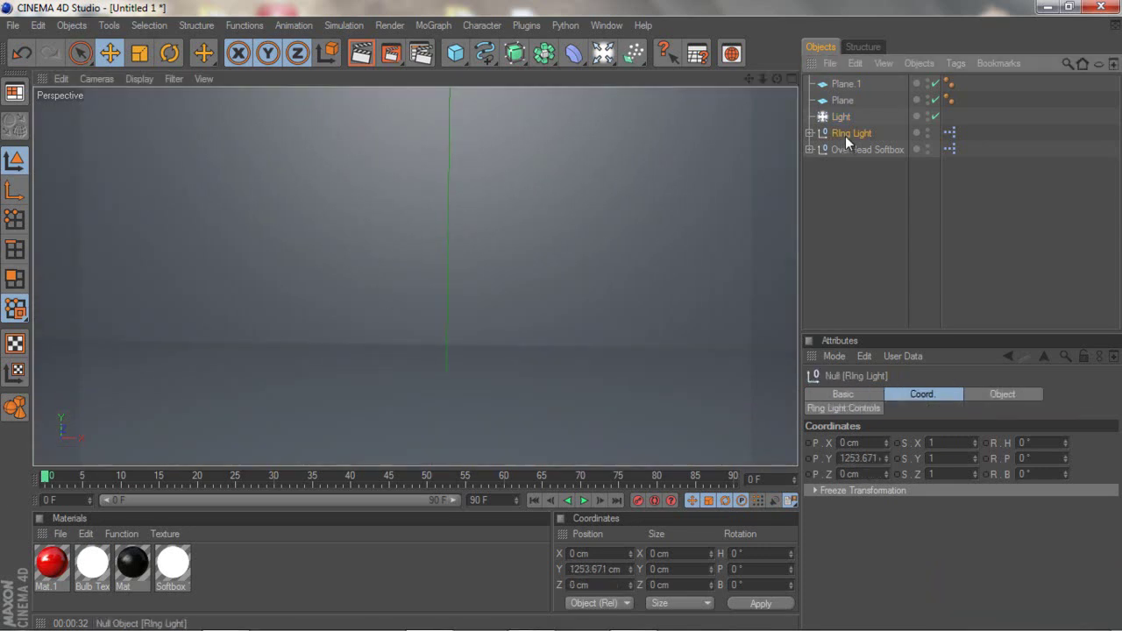
click(844, 150)
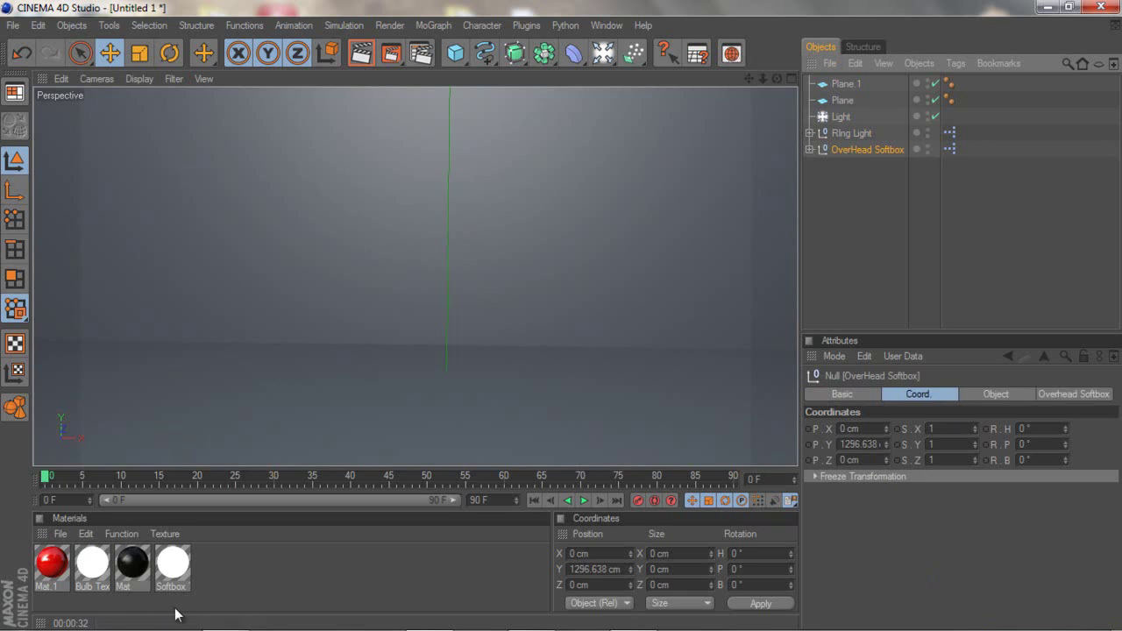
click(731, 54)
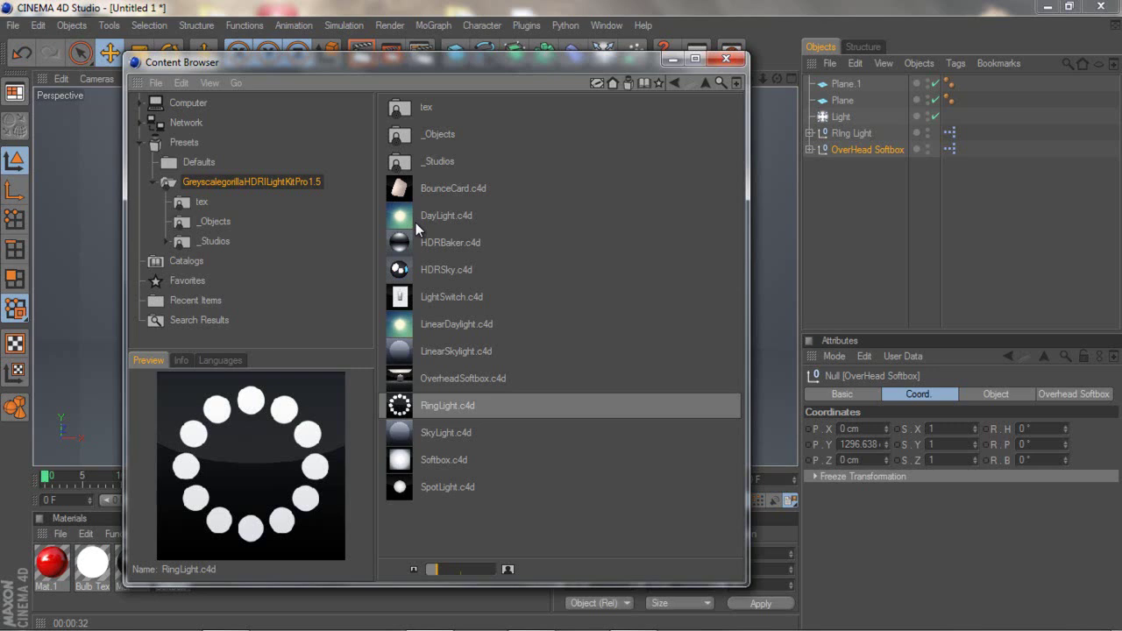
click(725, 57)
scroll(565, 207, down, 10)
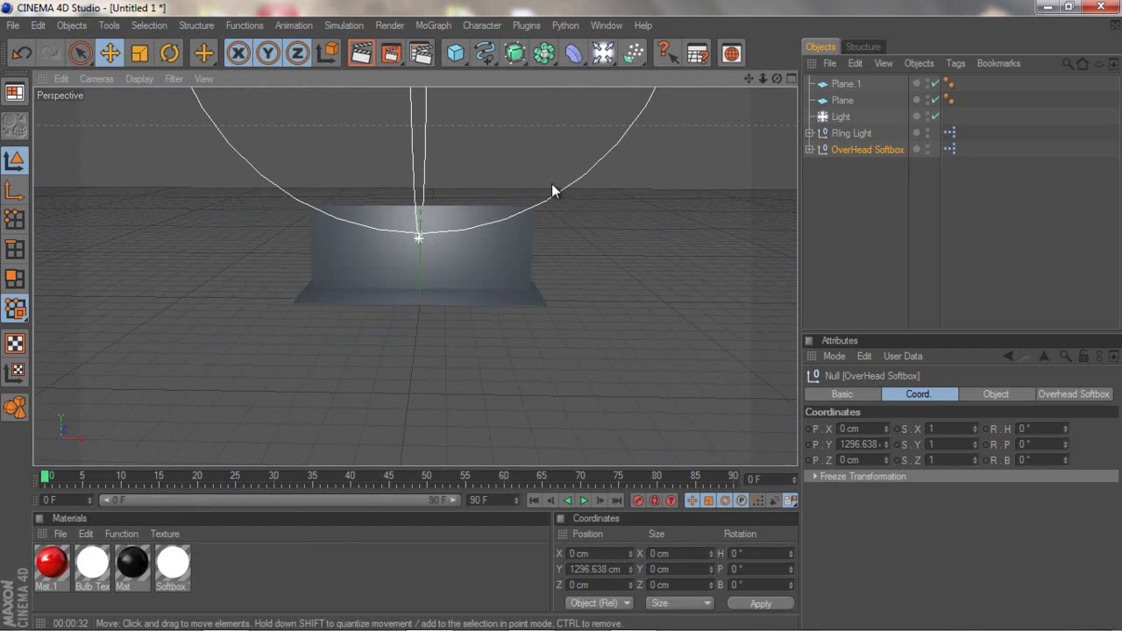
scroll(441, 312, up, 10)
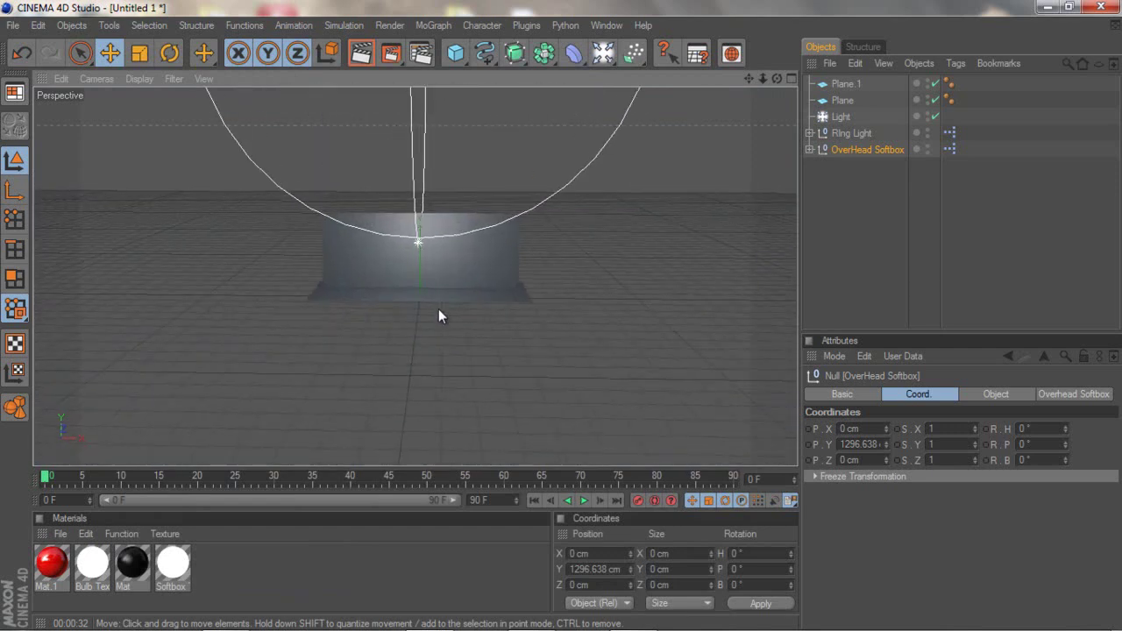
Open ugly thing.ai from the desktop to reach its Adobe Illustrator Import options
scroll(440, 308, up, 1)
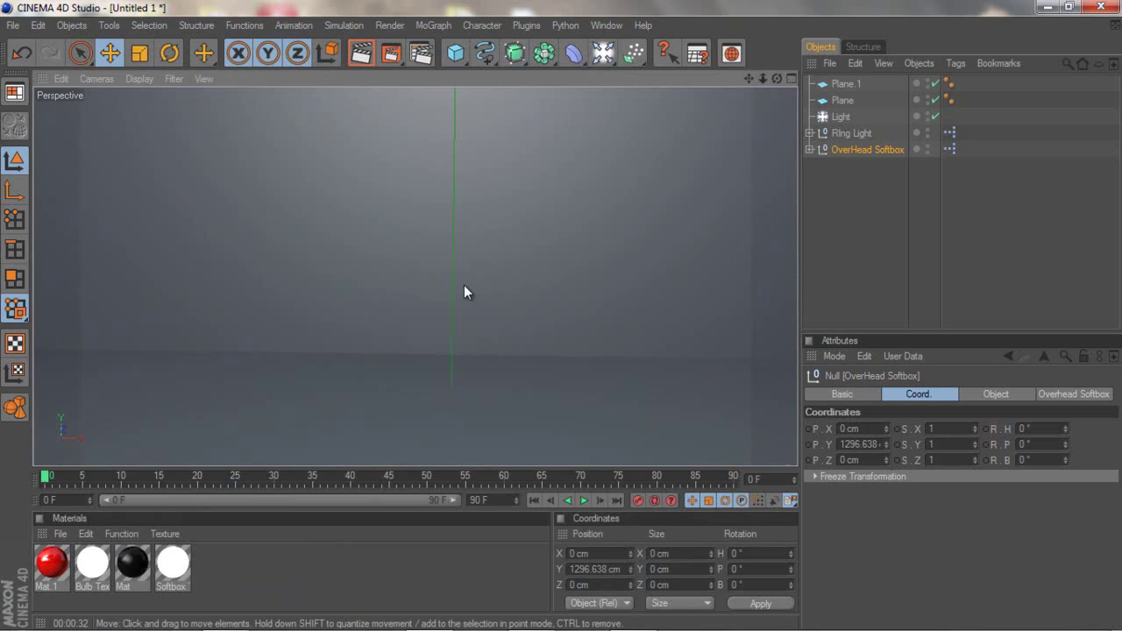
scroll(564, 325, up, 1)
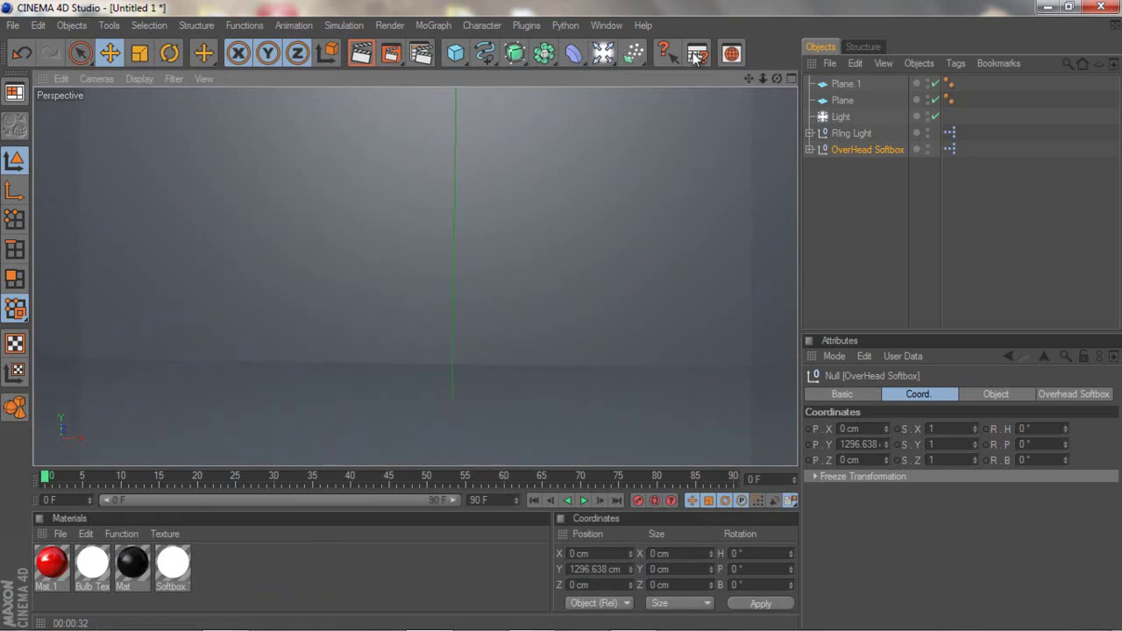
click(12, 24)
click(42, 58)
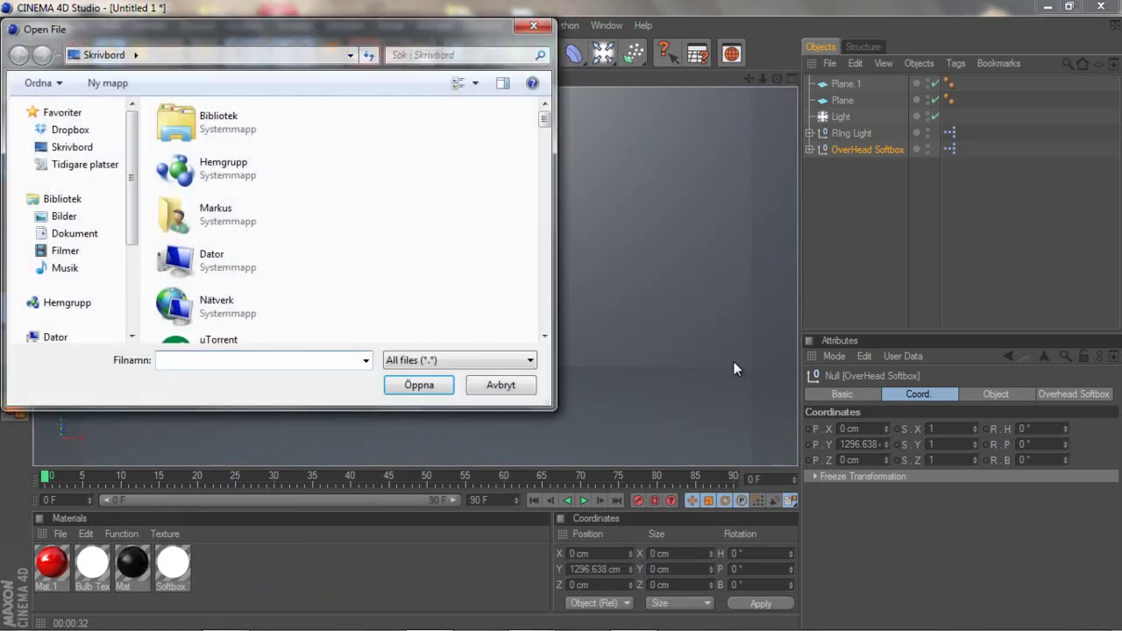
drag(418, 46, 591, 110)
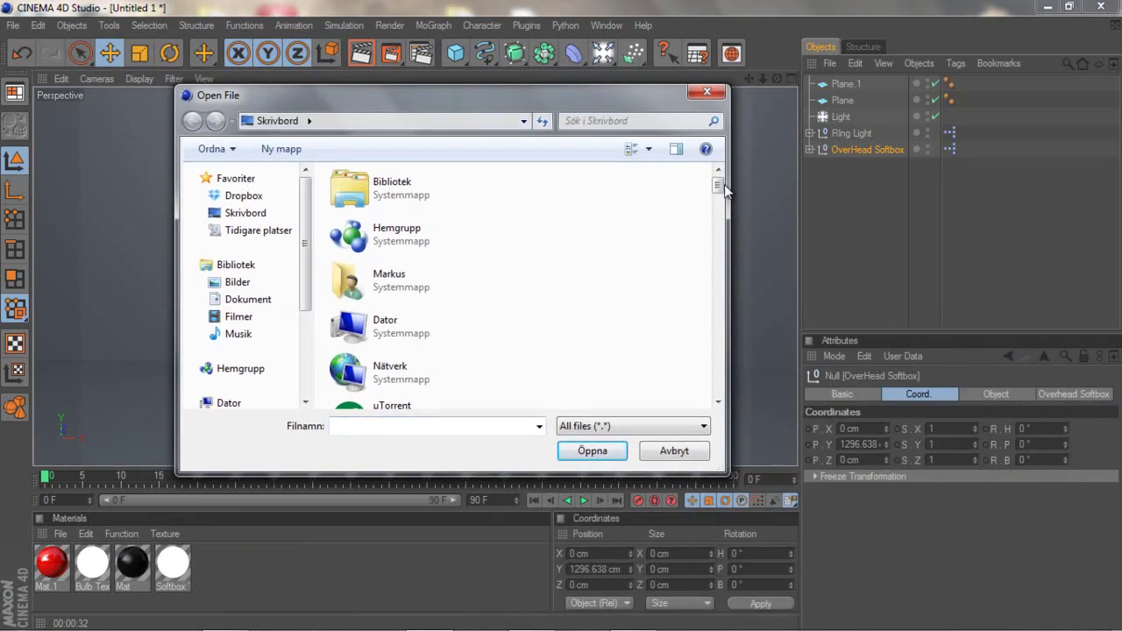
mouse_move(717, 185)
mouse_down()
mouse_move(721, 196)
mouse_move(718, 182)
mouse_up()
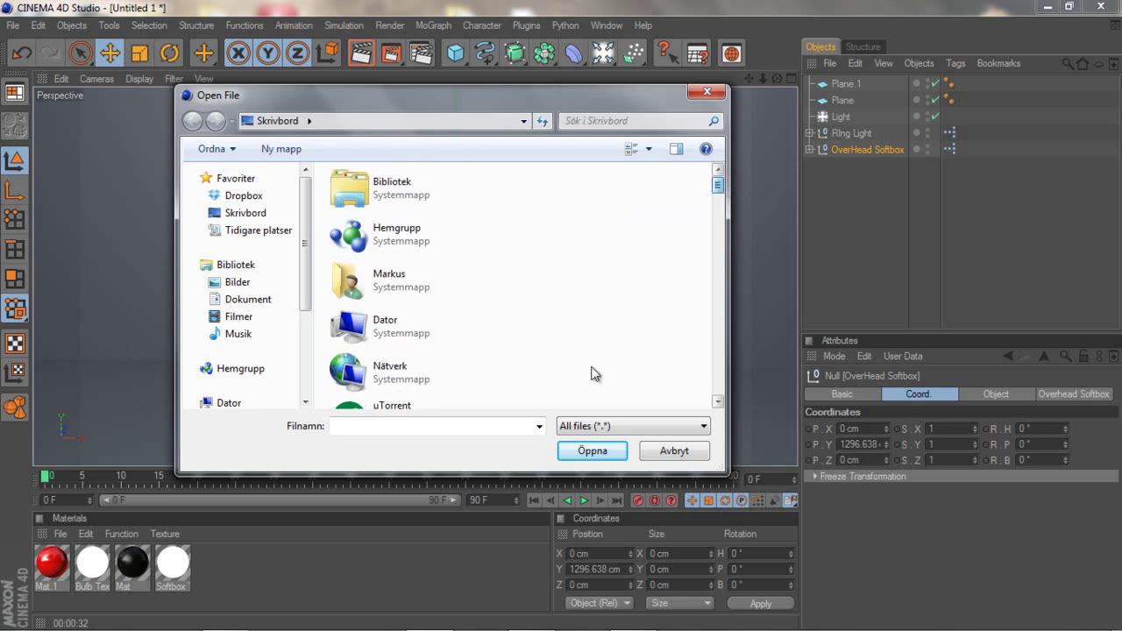
click(451, 428)
text(ugly thing)
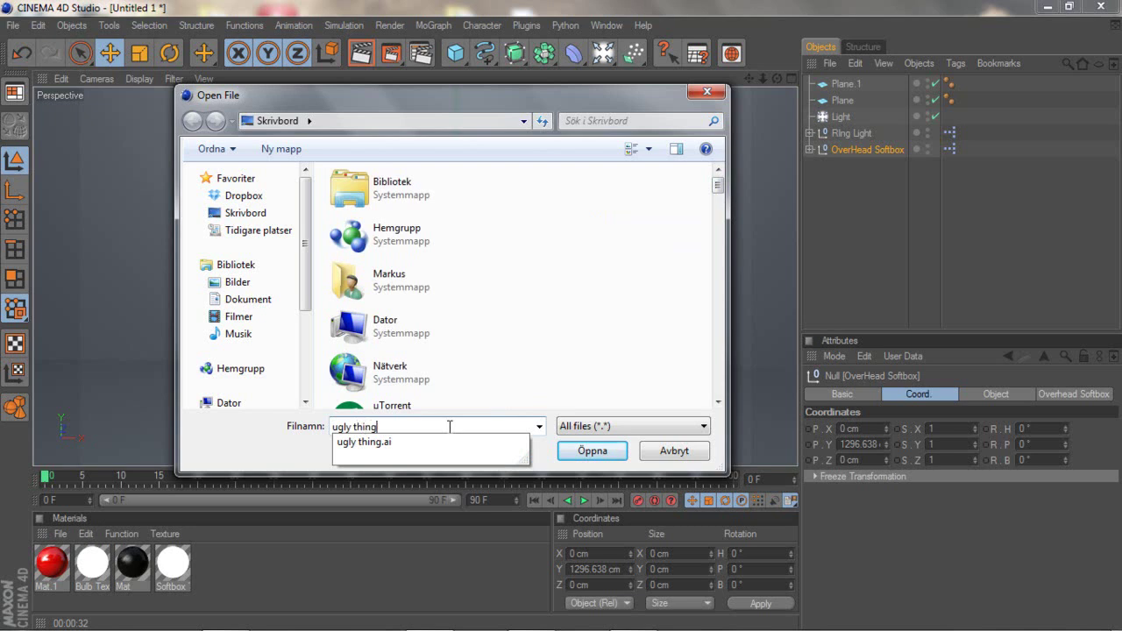
click(477, 445)
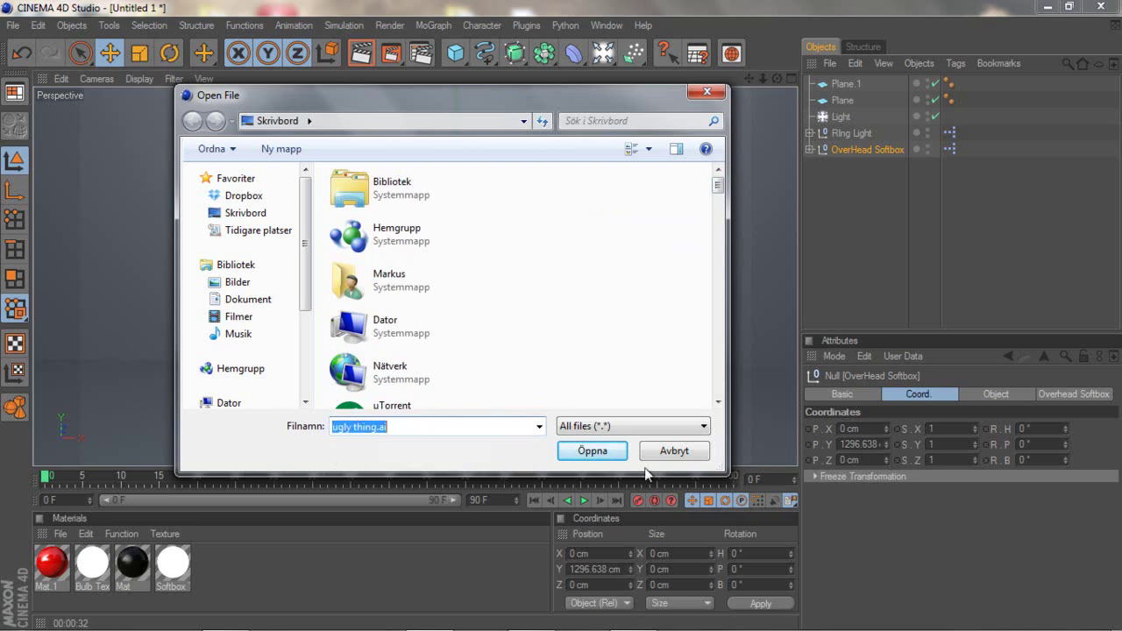
click(581, 449)
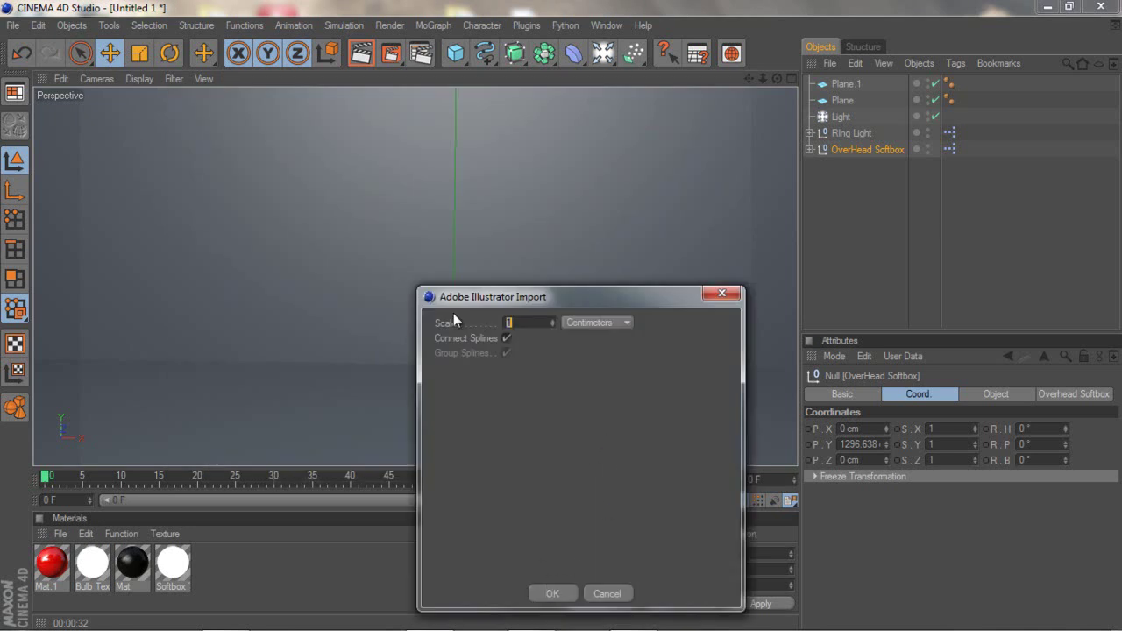
Import the ugly thing spline and slide it to X -13.578 cm near the scene centre
click(545, 594)
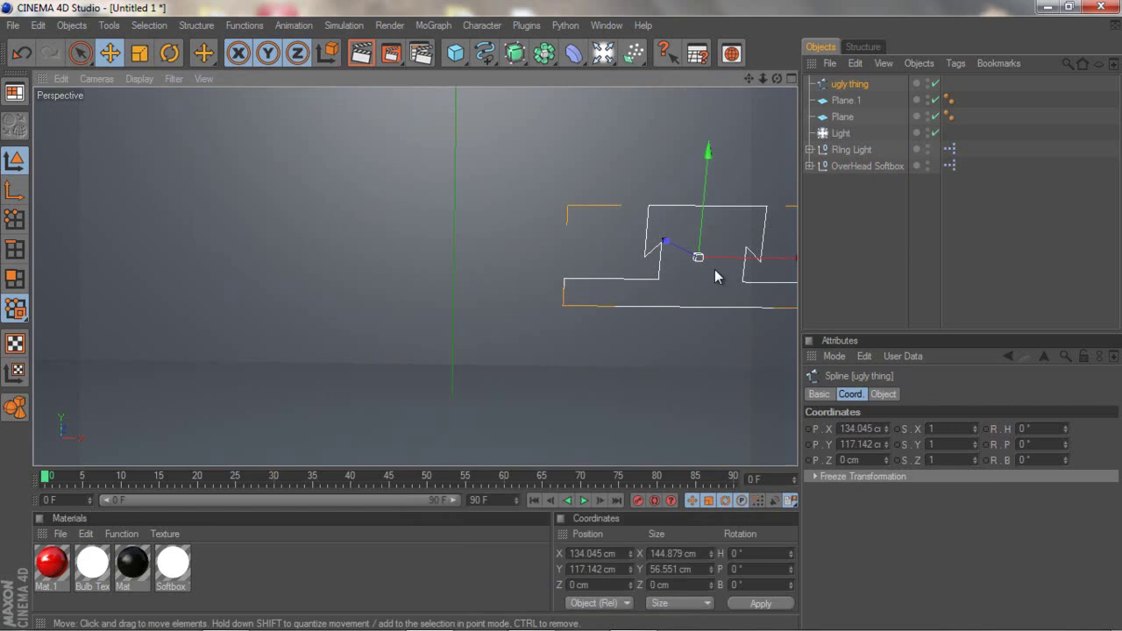
drag(559, 323, 710, 263)
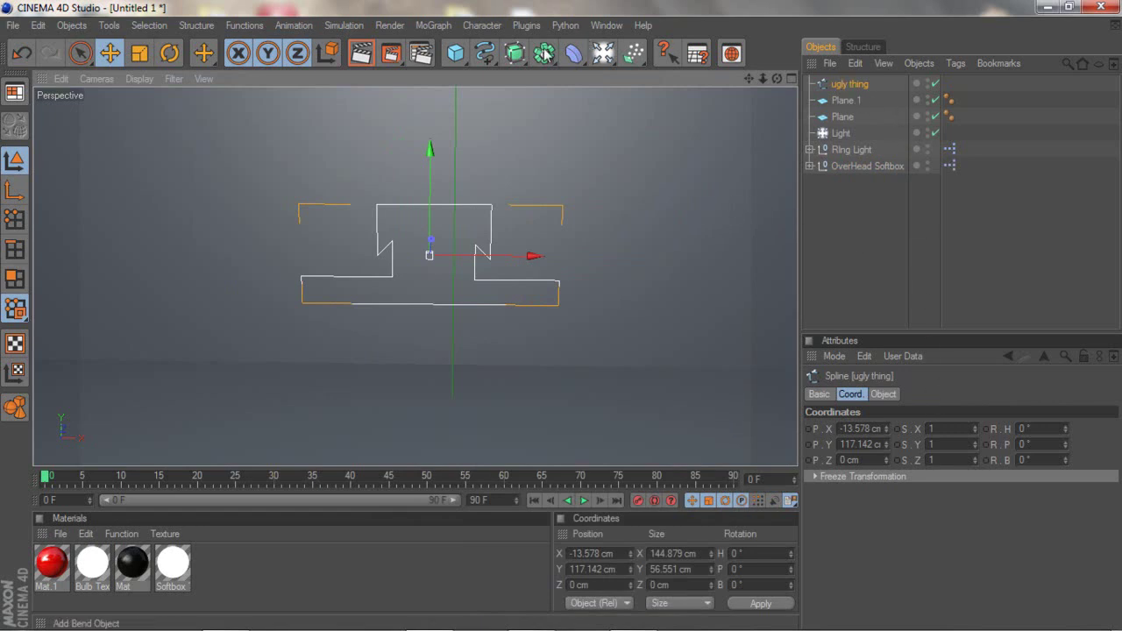
click(515, 54)
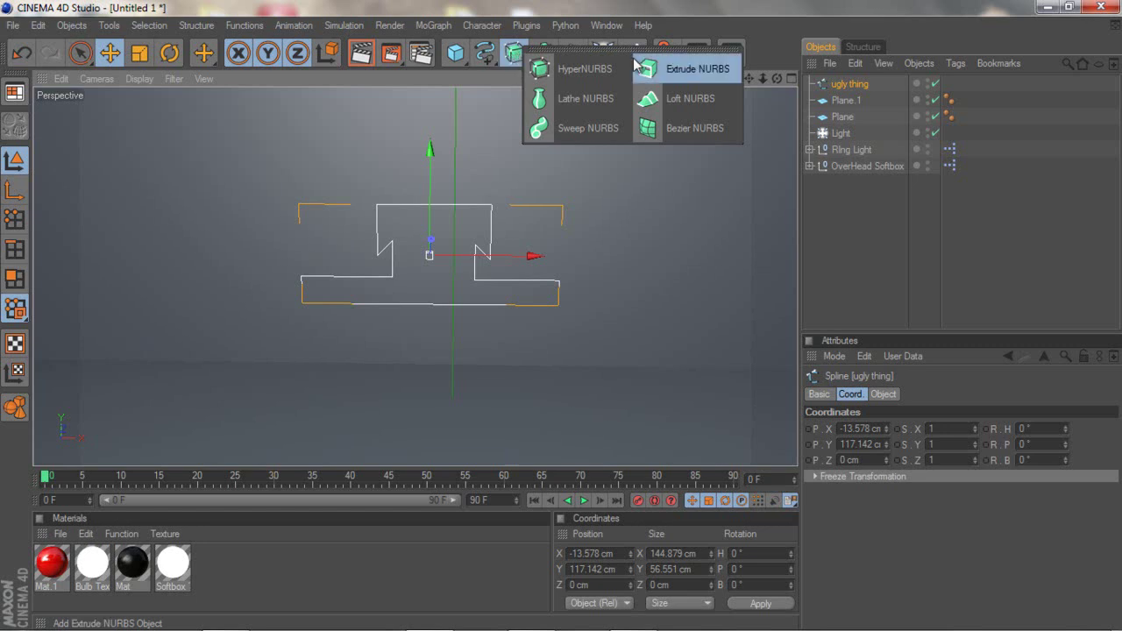
Nest the ugly thing spline under a new Extrude NURBS and set Movement Z to 60 cm
click(694, 71)
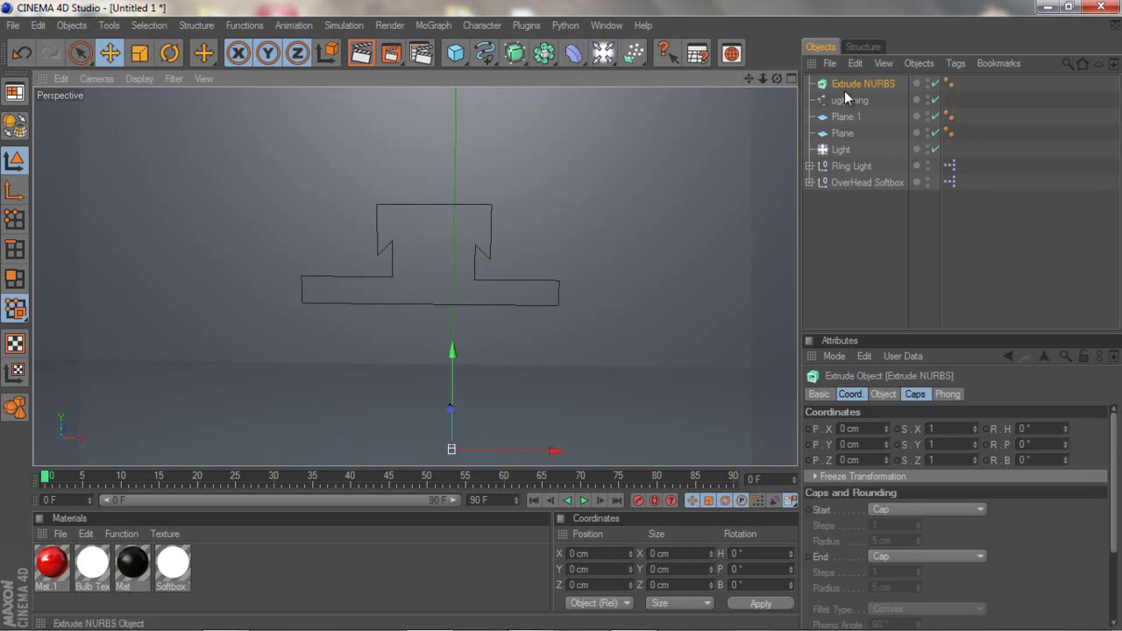
drag(869, 83, 869, 88)
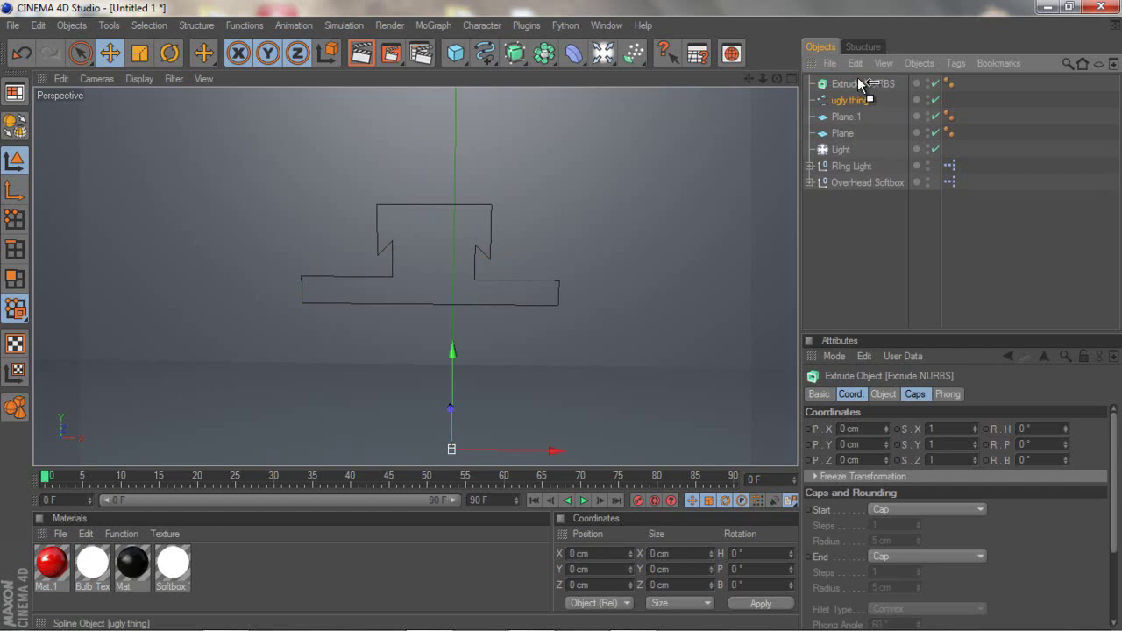
drag(857, 79, 856, 80)
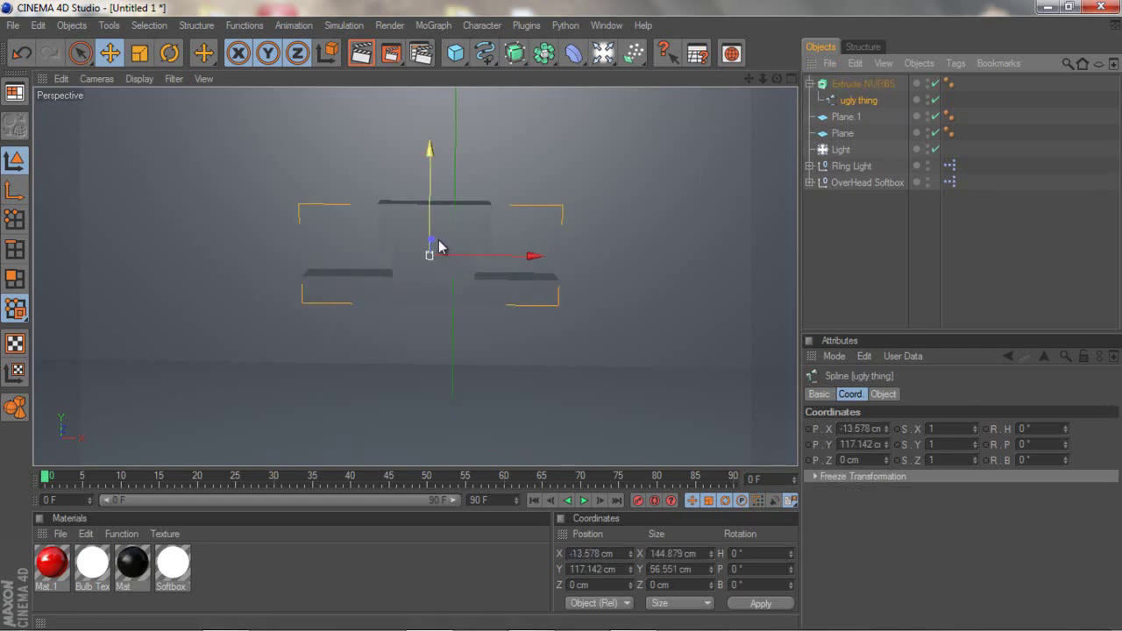
drag(433, 240, 562, 317)
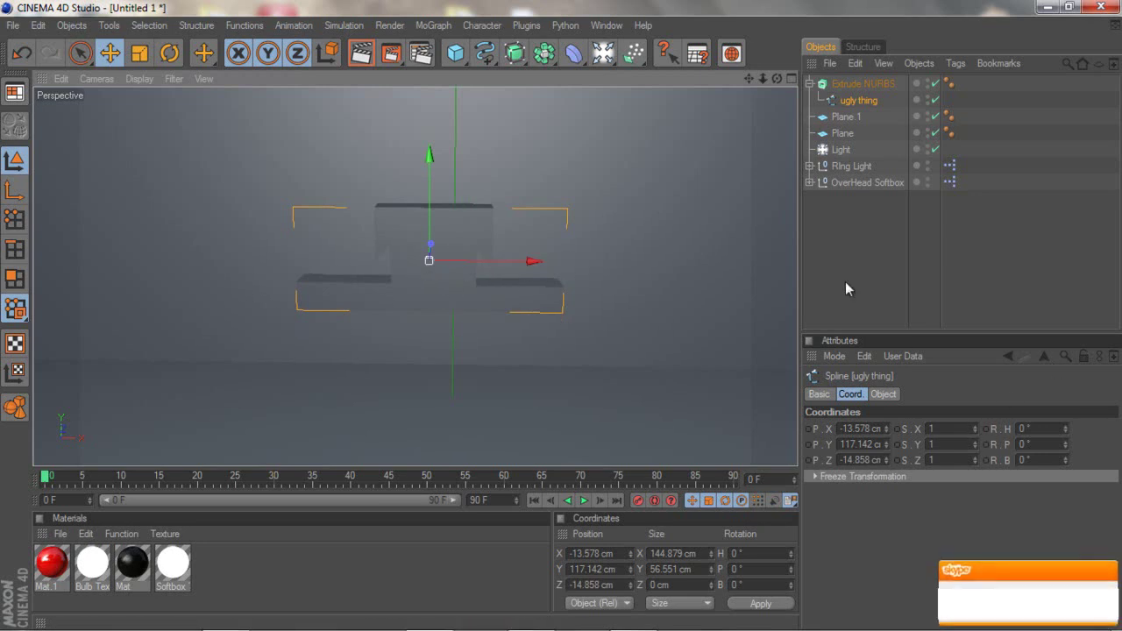
click(863, 84)
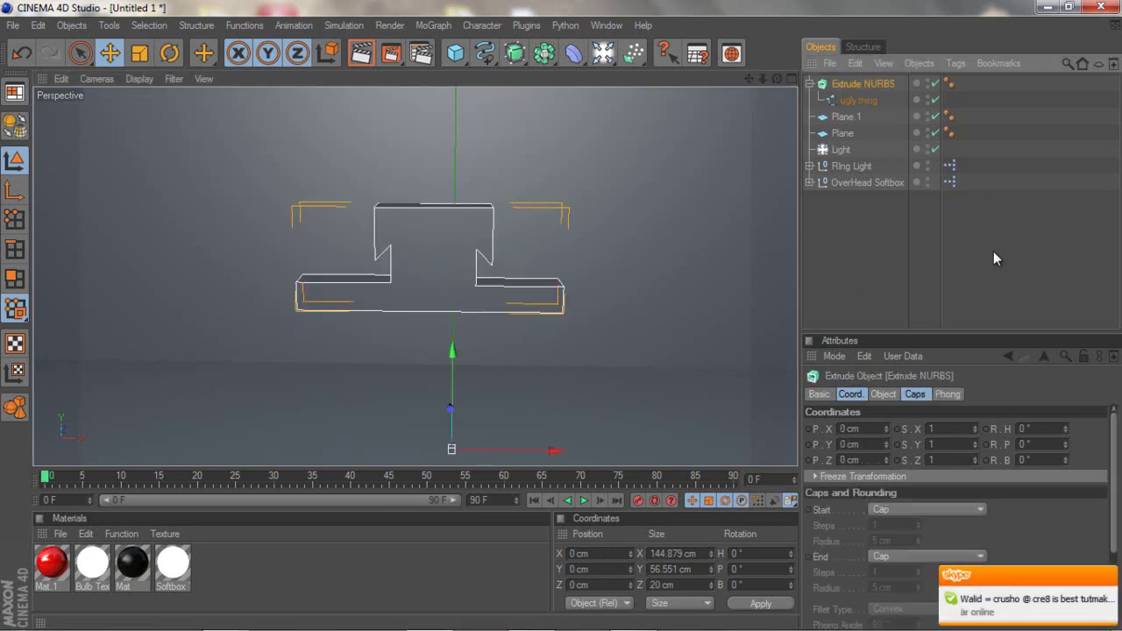
click(884, 395)
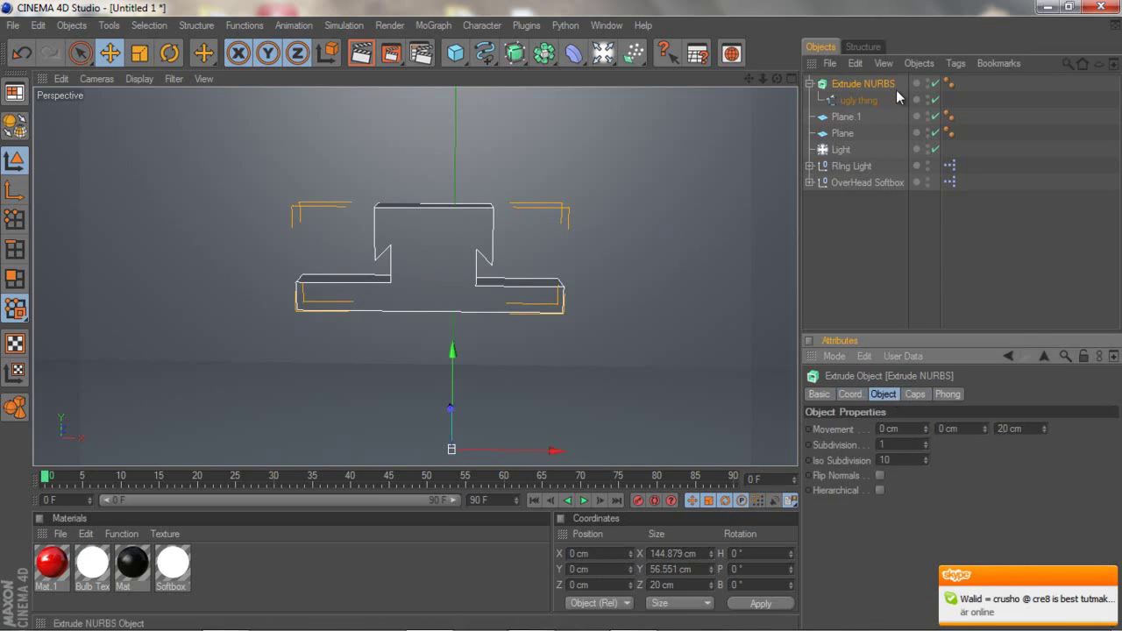
mouse_move(1042, 423)
mouse_down()
mouse_move(1044, 436)
mouse_move(1045, 424)
mouse_up()
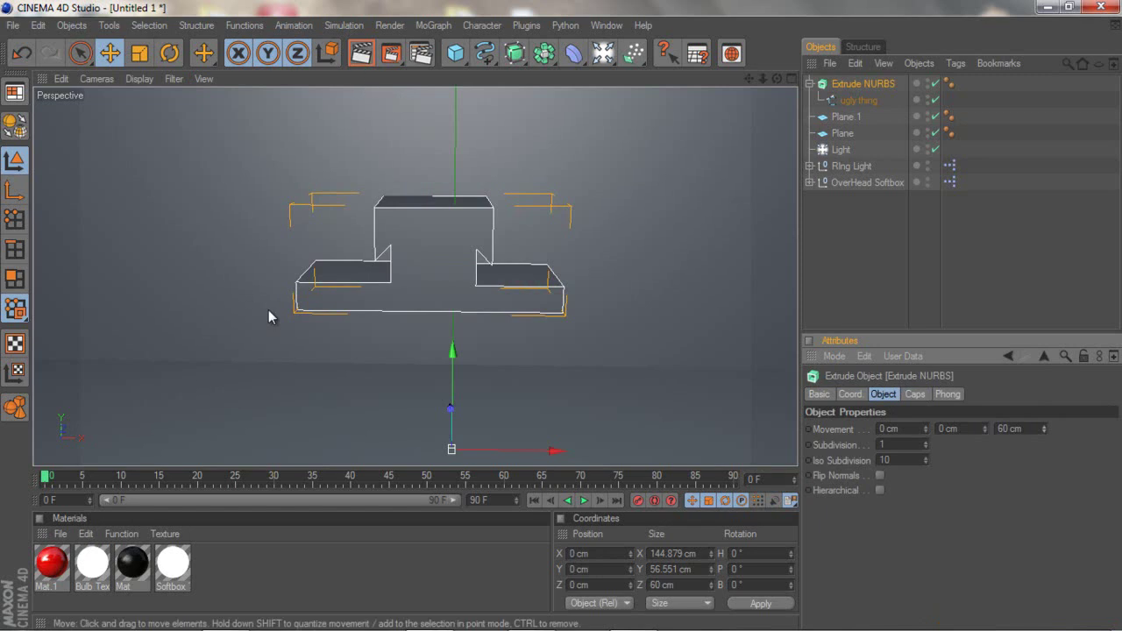
Create Mat.2, turn off its specular, and set its colour to green R0 G255 B63
click(267, 571)
double_click(266, 571)
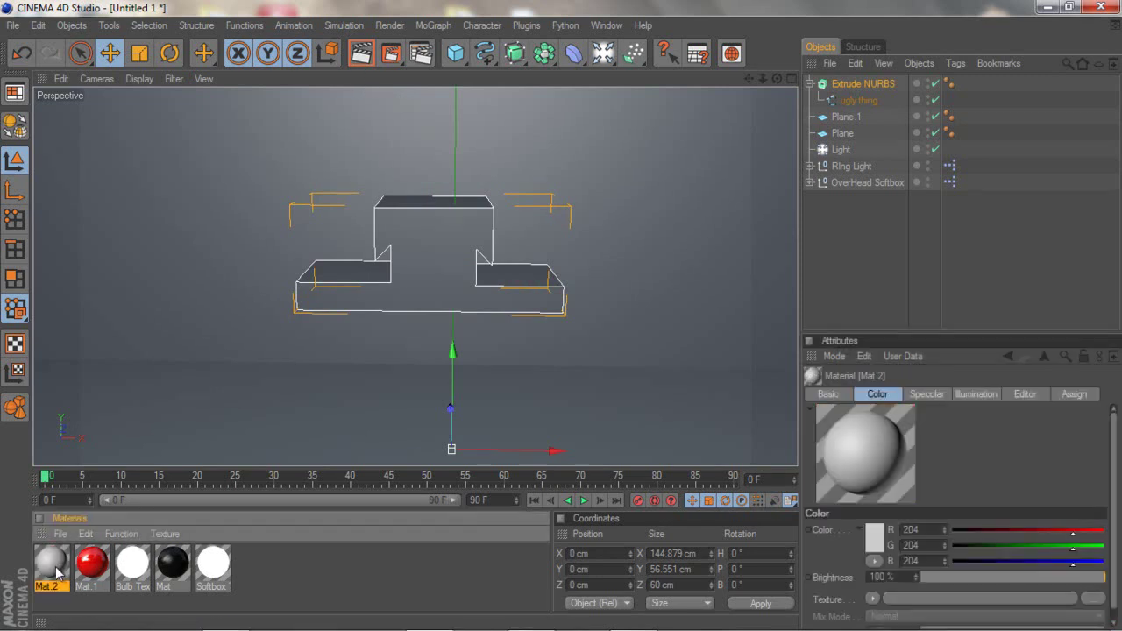
double_click(57, 566)
click(319, 431)
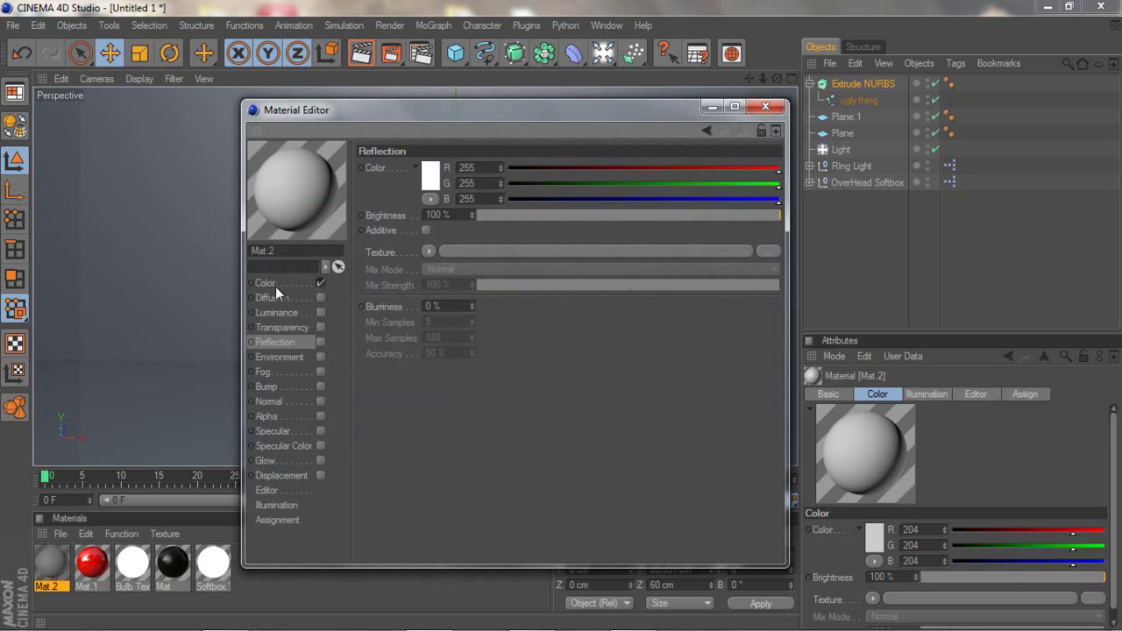
click(275, 286)
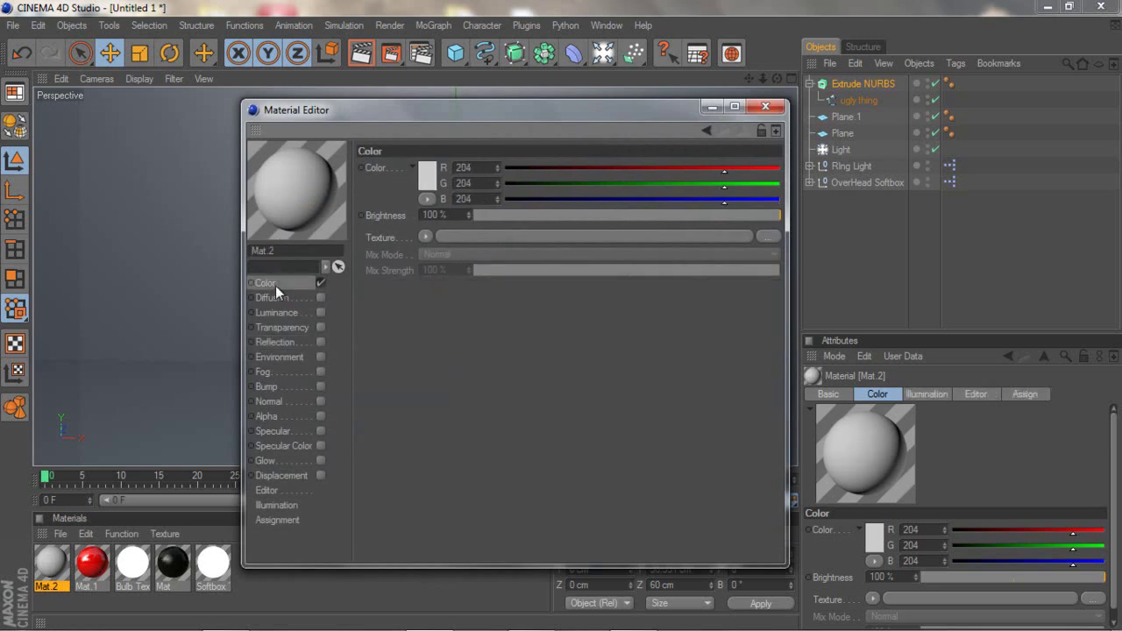
click(421, 180)
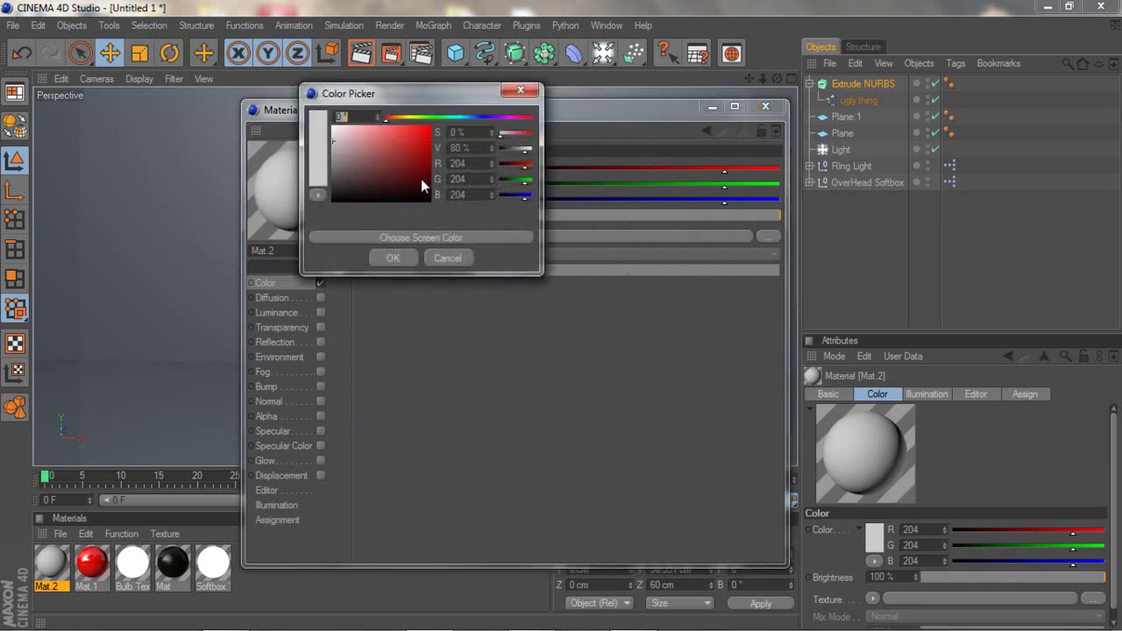
mouse_move(363, 160)
mouse_down()
mouse_move(447, 156)
mouse_move(451, 119)
mouse_move(439, 118)
mouse_up()
click(442, 118)
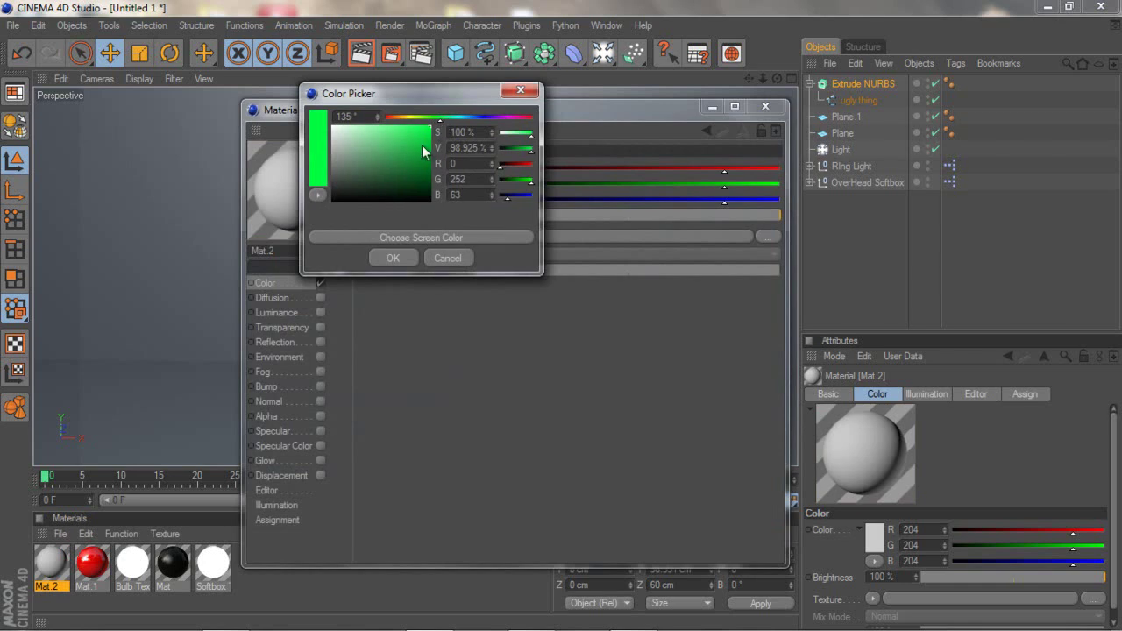
click(391, 258)
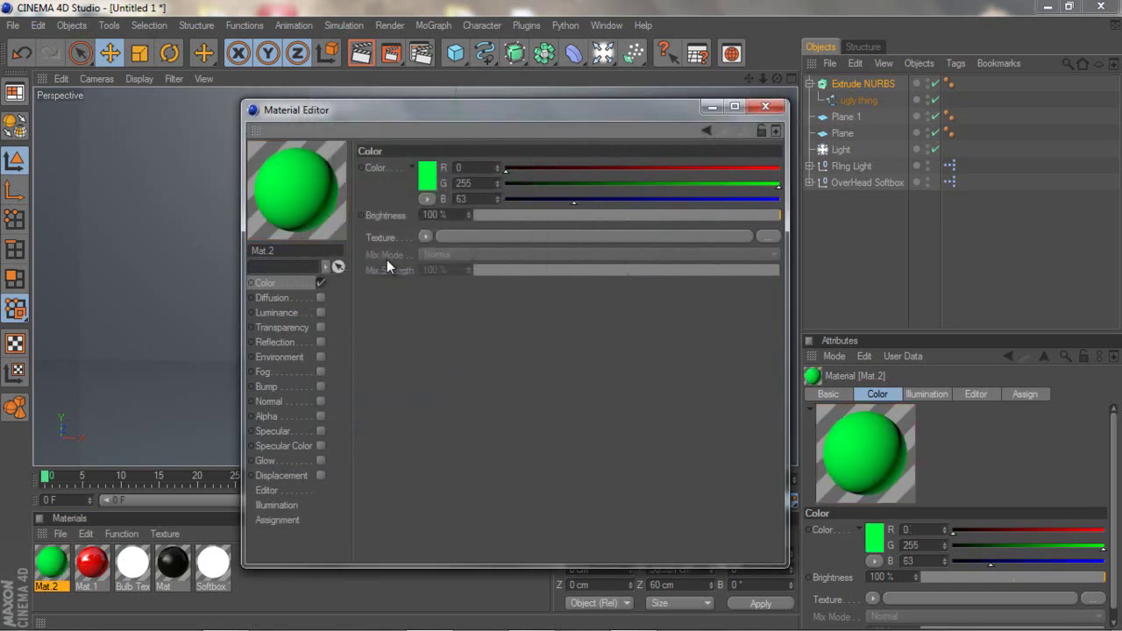
Enable Mat.2 reflection at 55% brightness, leave bump off, and close the Material Editor
click(321, 342)
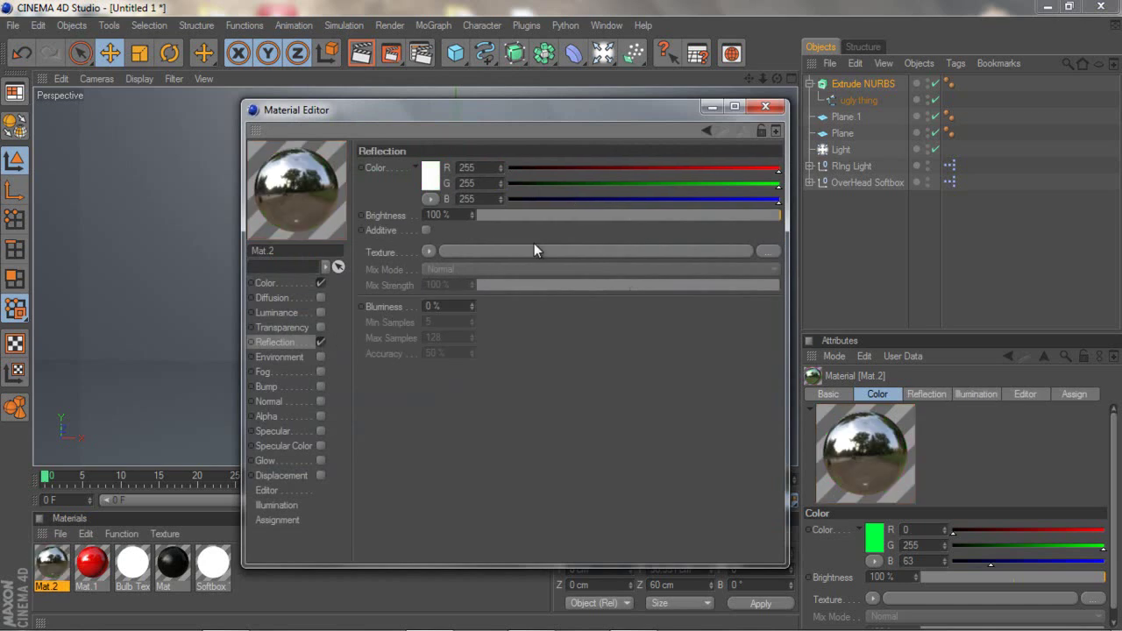
drag(578, 216, 644, 221)
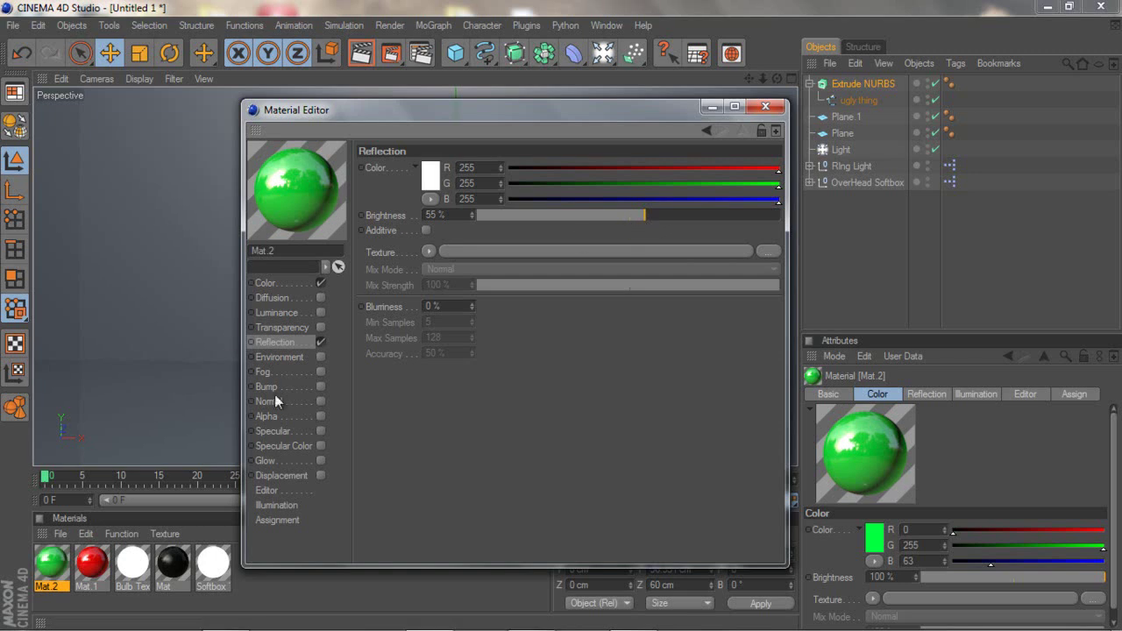
click(320, 387)
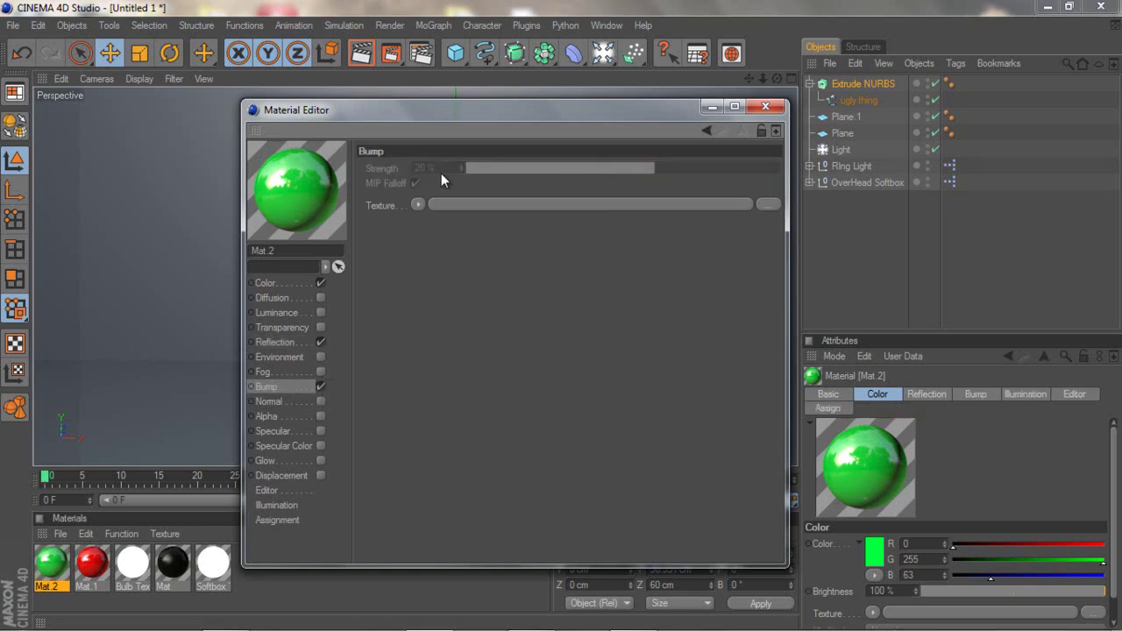
click(415, 204)
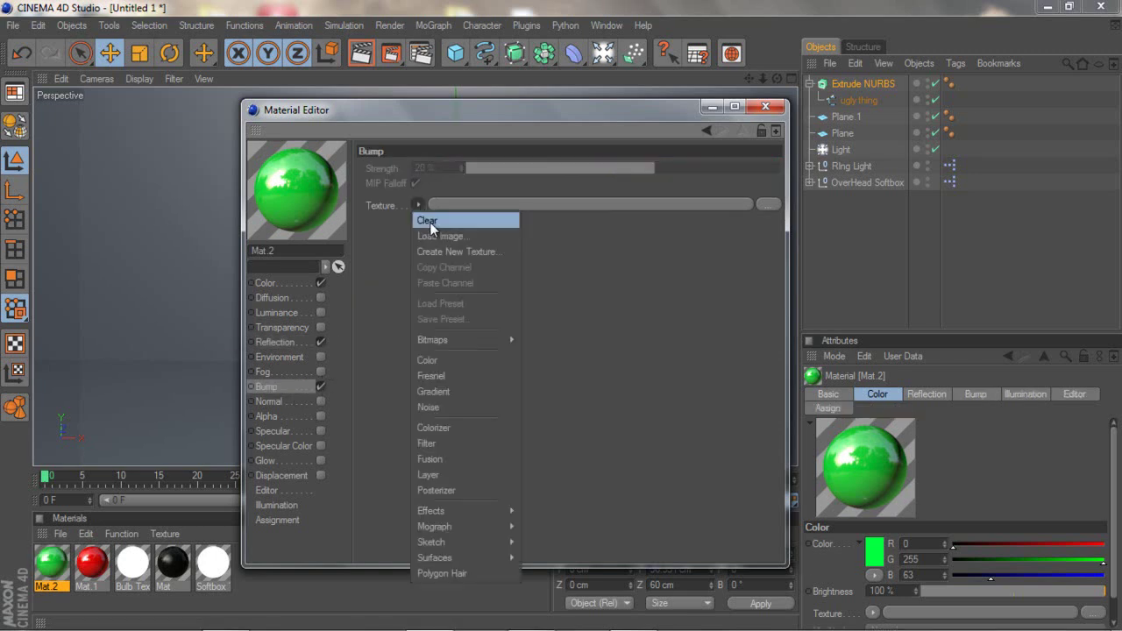
click(435, 234)
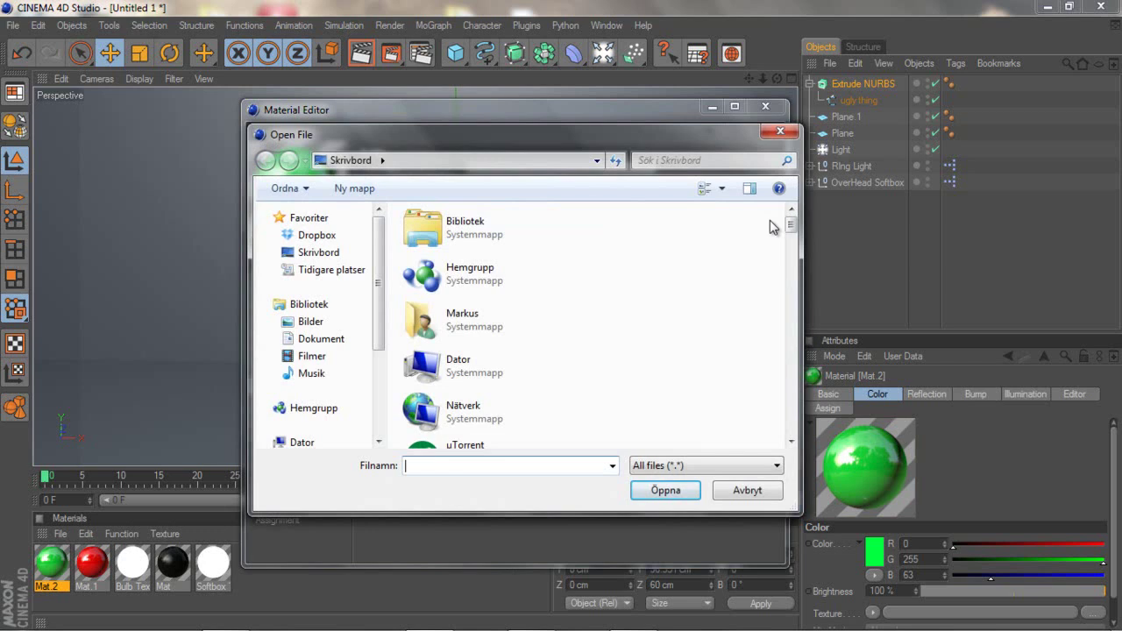
drag(791, 228, 792, 310)
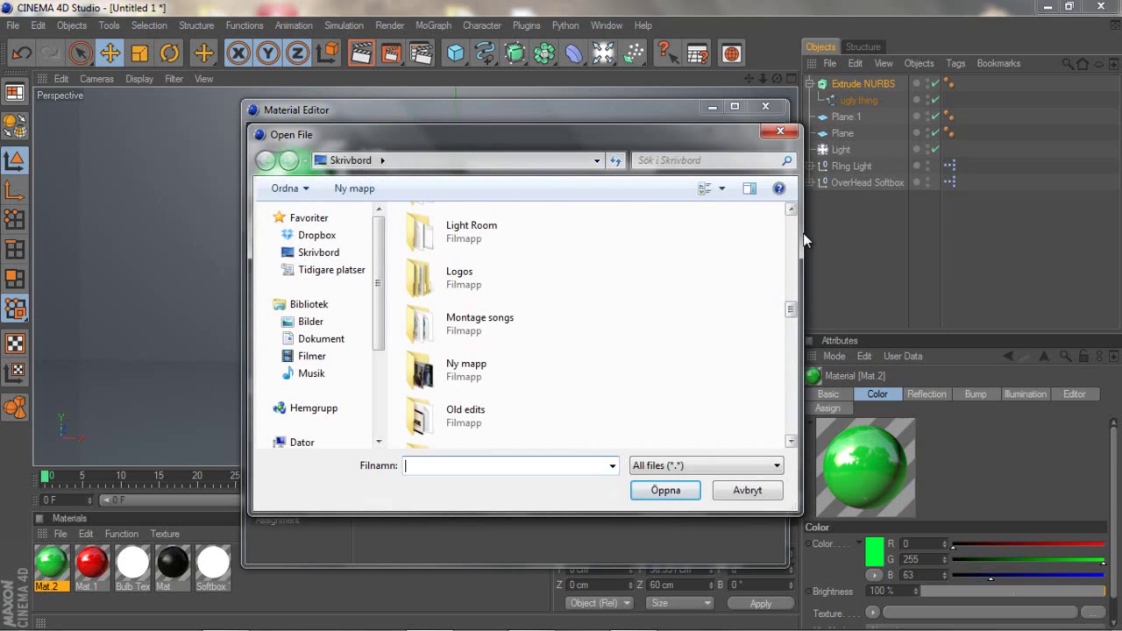
click(779, 130)
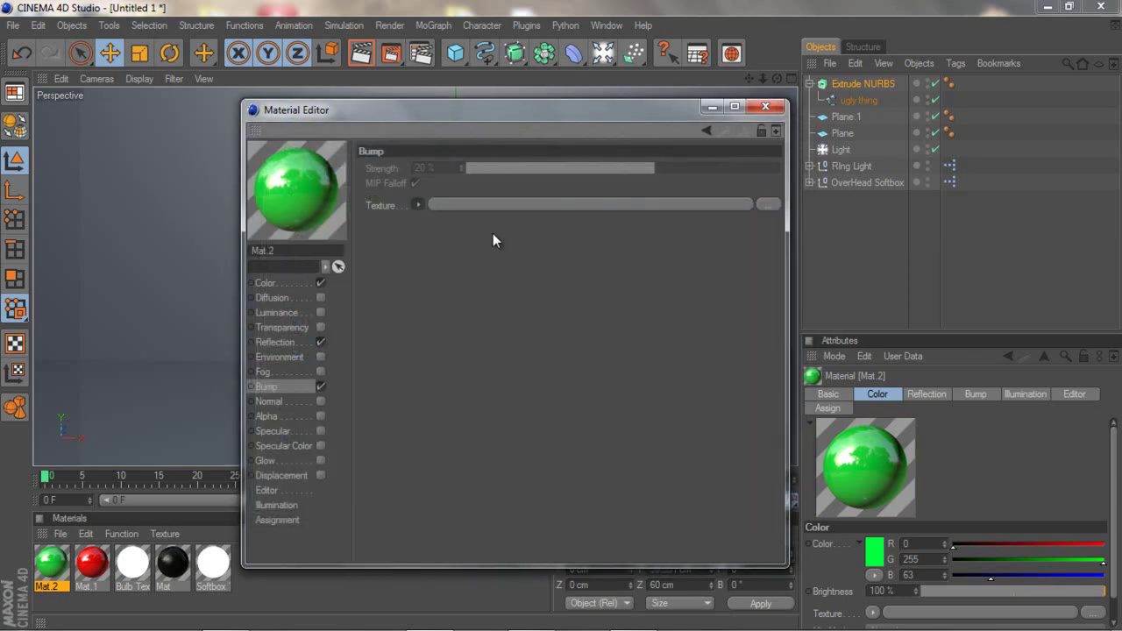
click(321, 387)
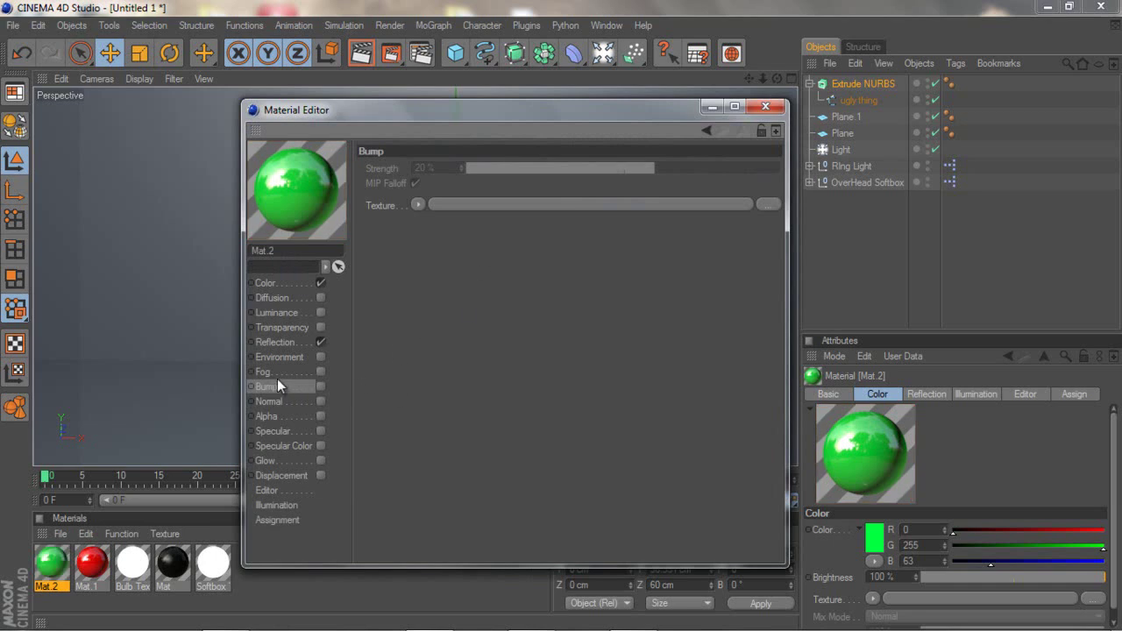
click(765, 106)
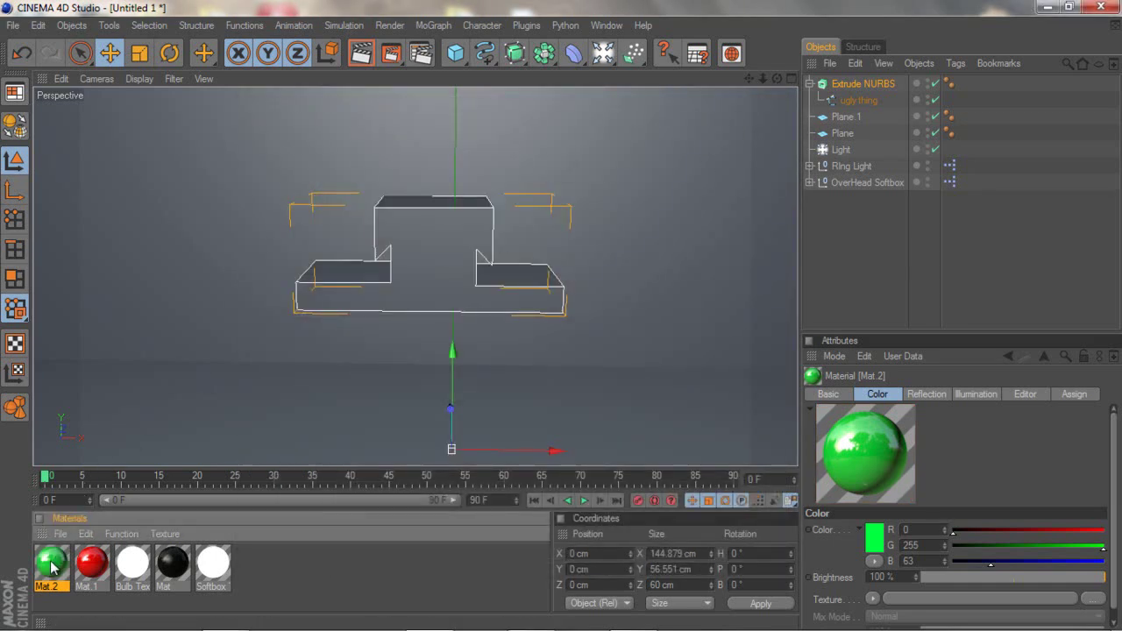
Apply Mat.2 to the Extrude NURBS and render the active view as a preview
drag(54, 565, 855, 82)
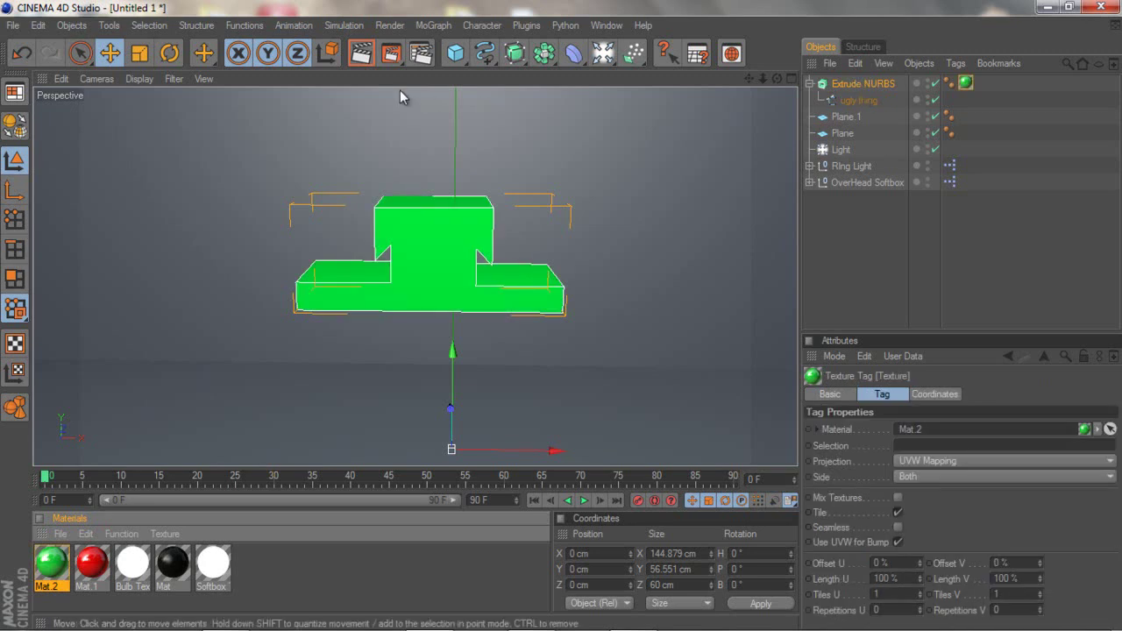
click(365, 54)
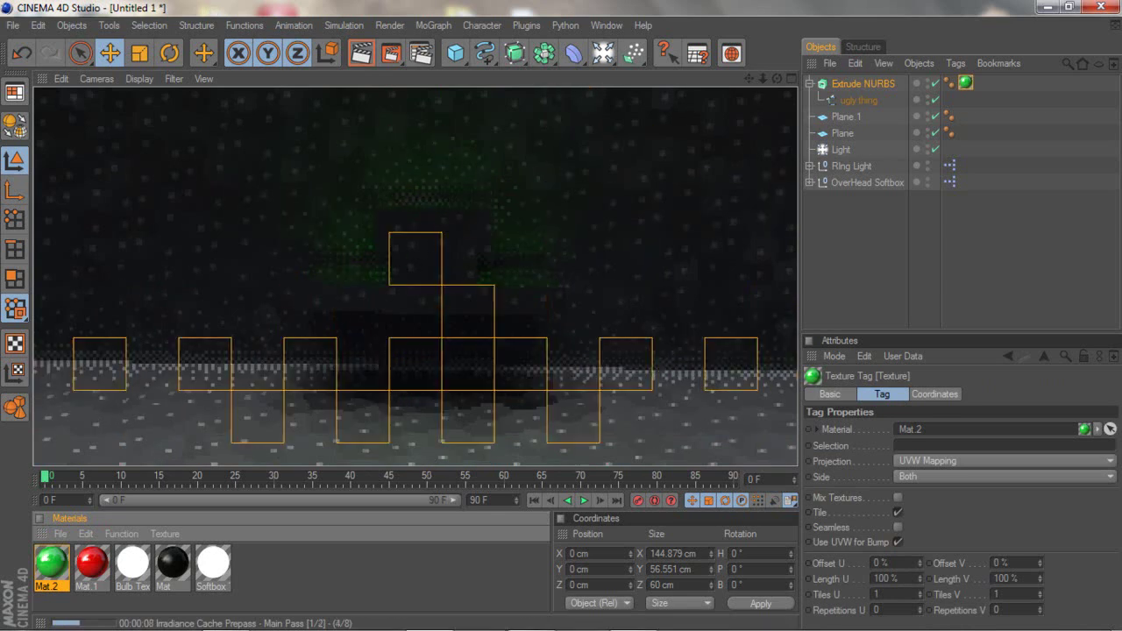
mouse_move(670, 627)
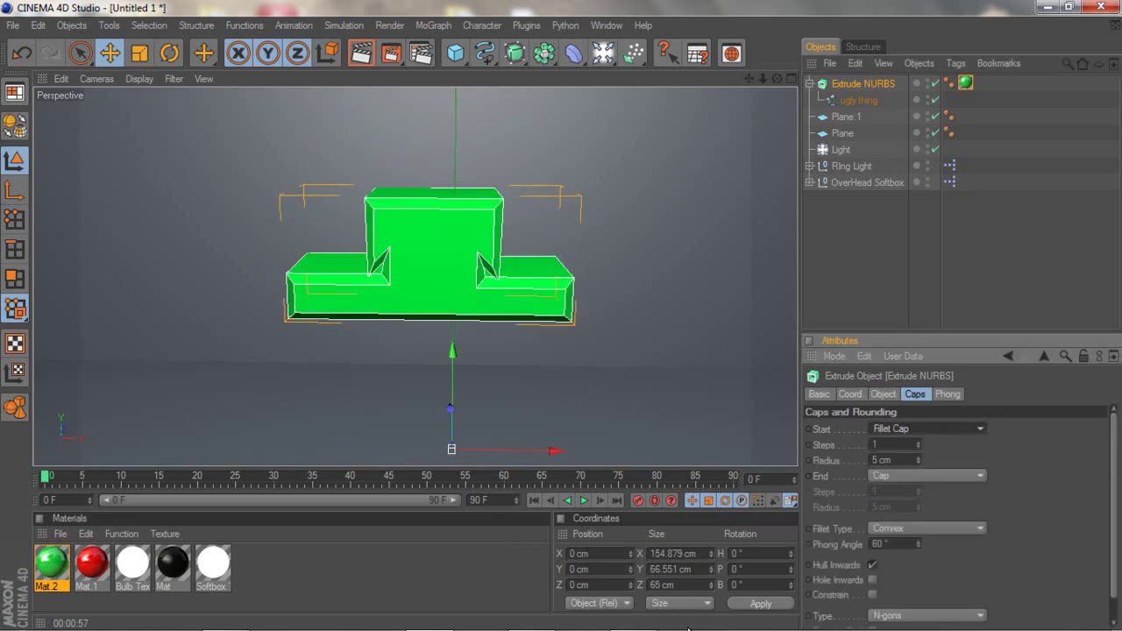
Set the Extrude NURBS end cap to Fillet Cap and the fillet type to 2 Steps
key(Down)
key(Return)
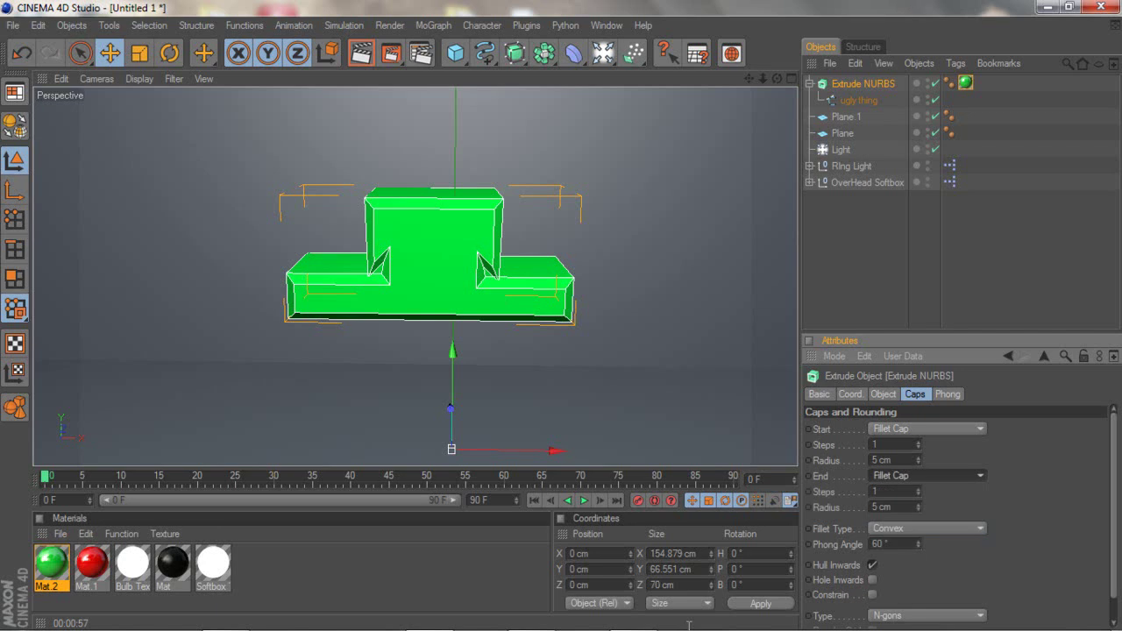
click(927, 528)
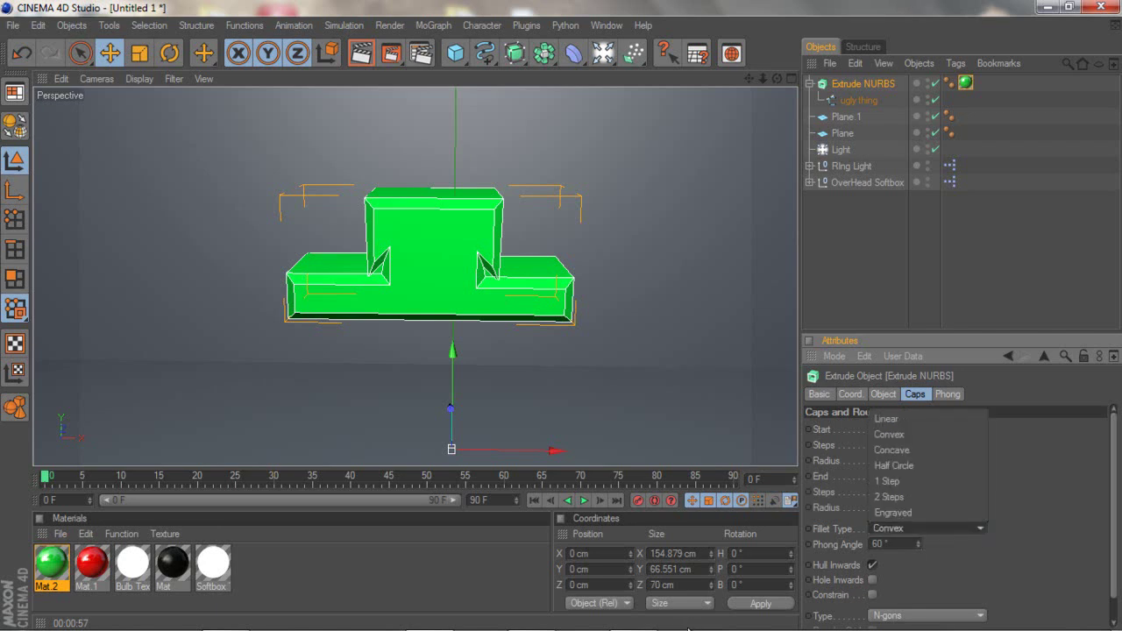
click(903, 496)
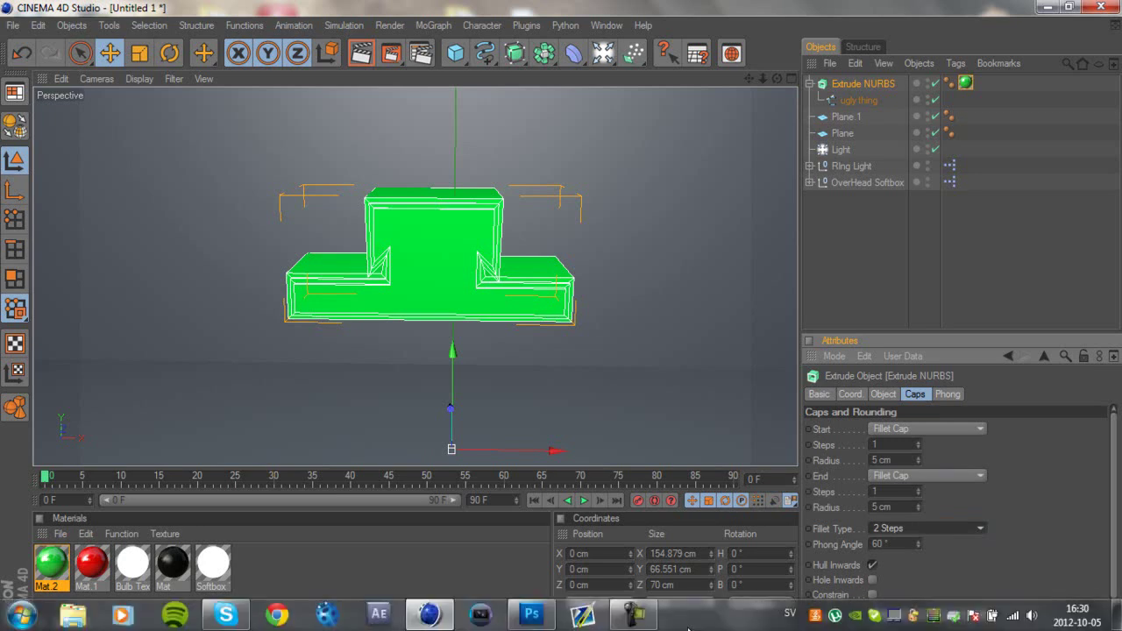
Create a new blank Photoshop document, Untitled-2, with the default settings
click(531, 613)
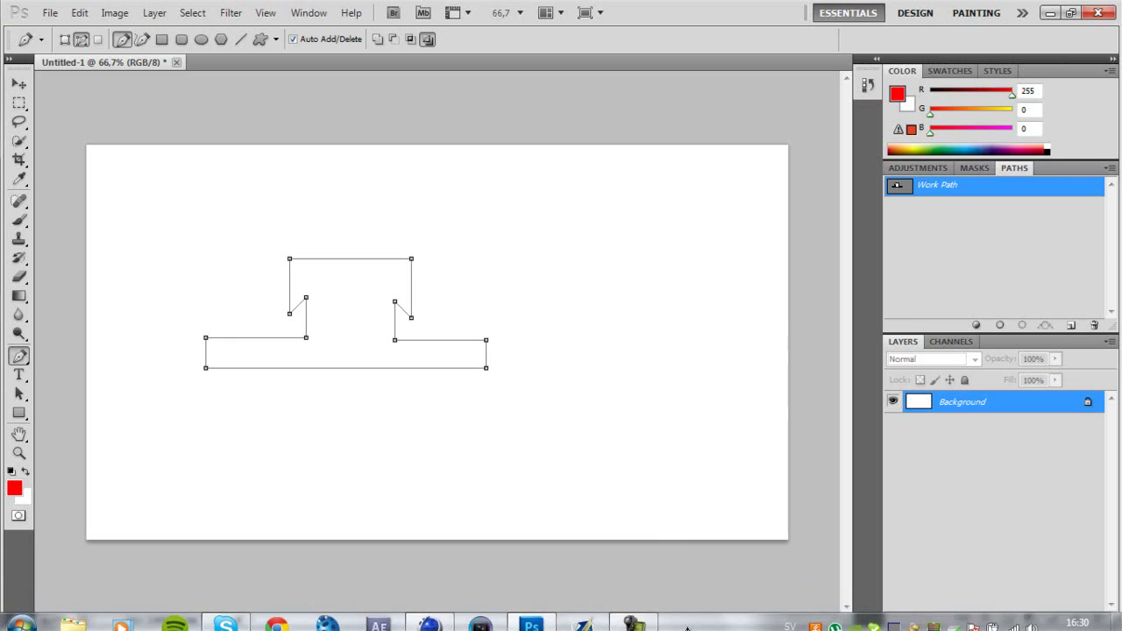
key(alt+f)
key(n)
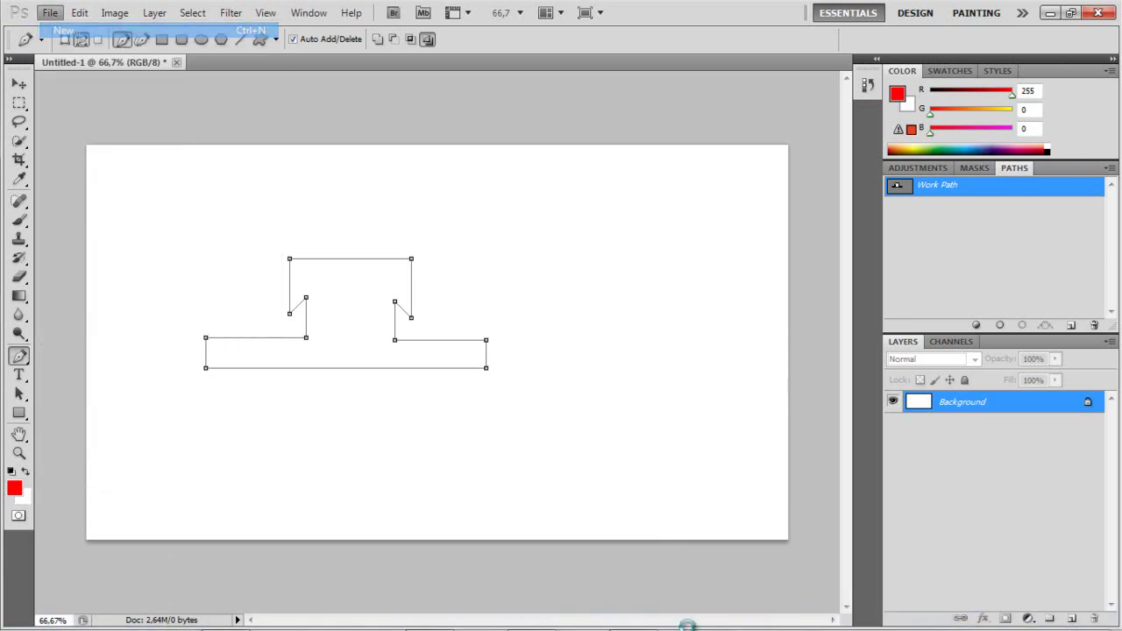
key(Return)
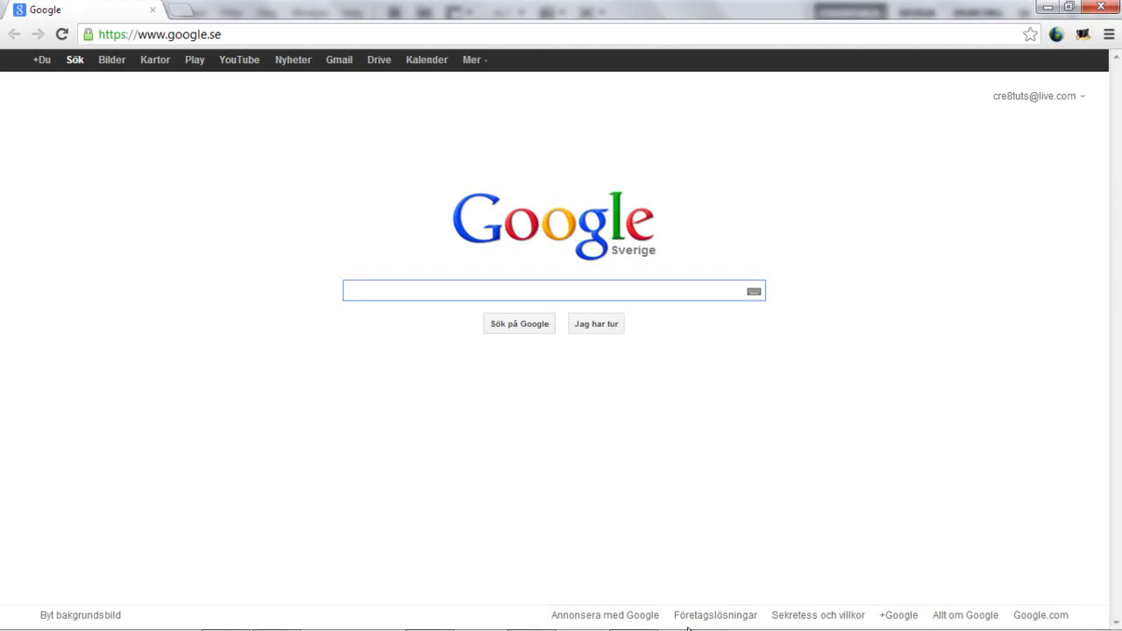
Search Google Images for 'fish', then refine the search to 'fish animated'
text(fish)
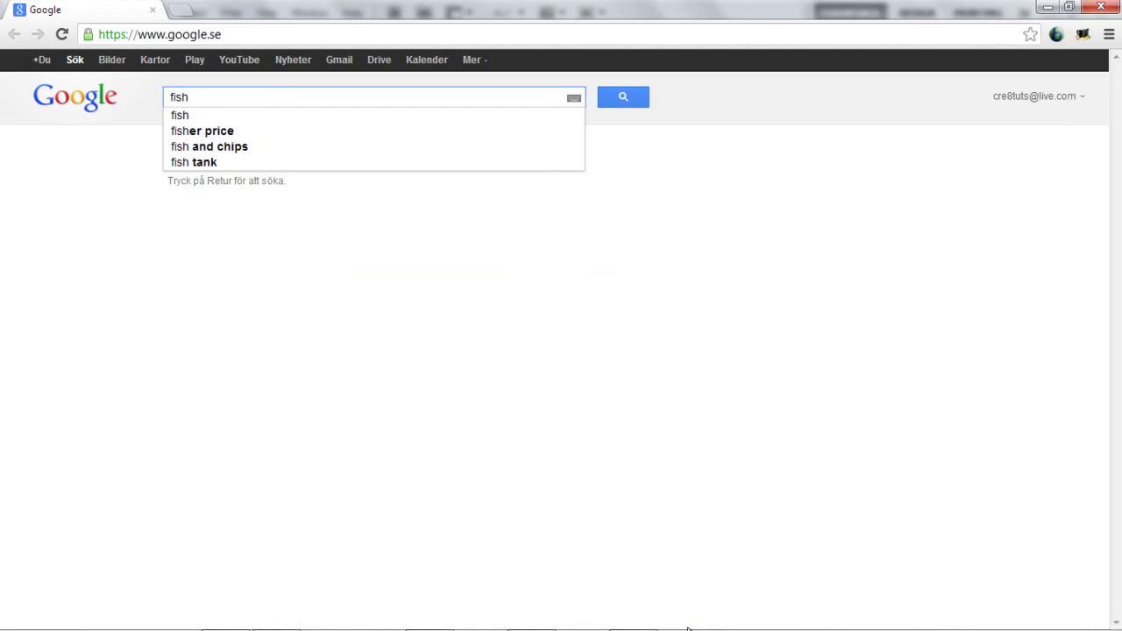
key(Return)
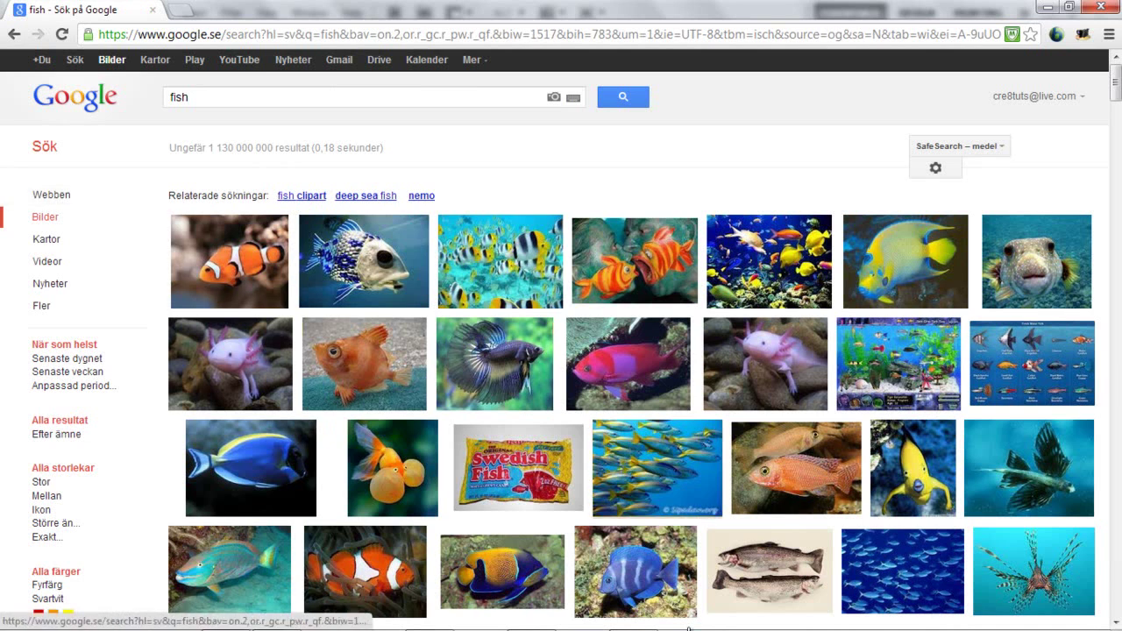
scroll(688, 627, down, 3)
scroll(687, 627, up, 3)
text(a)
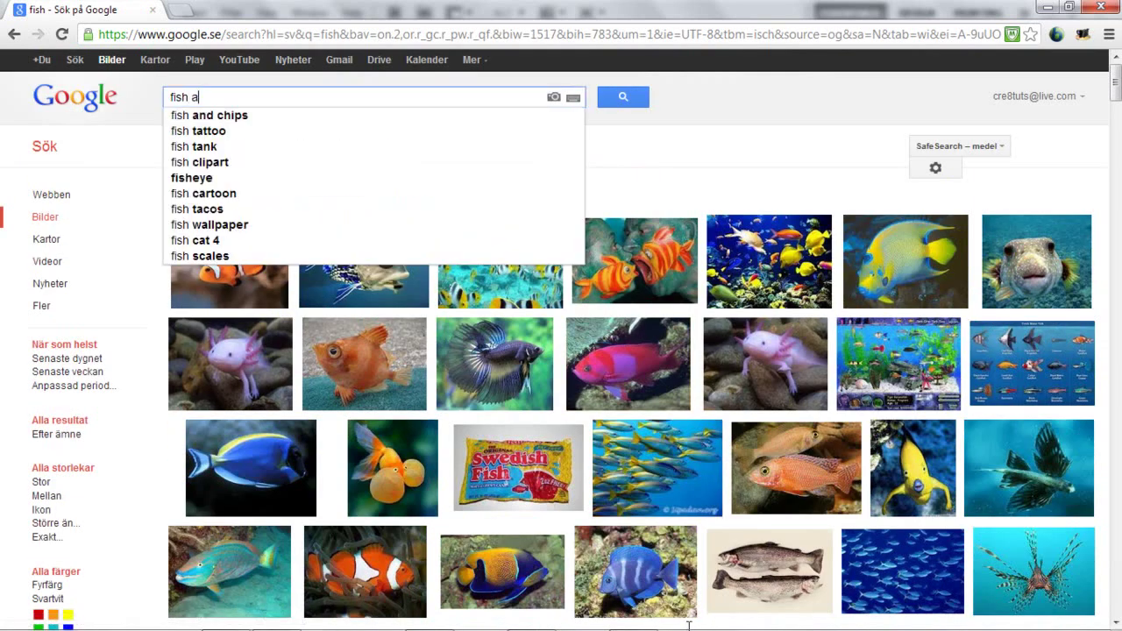
text(n)
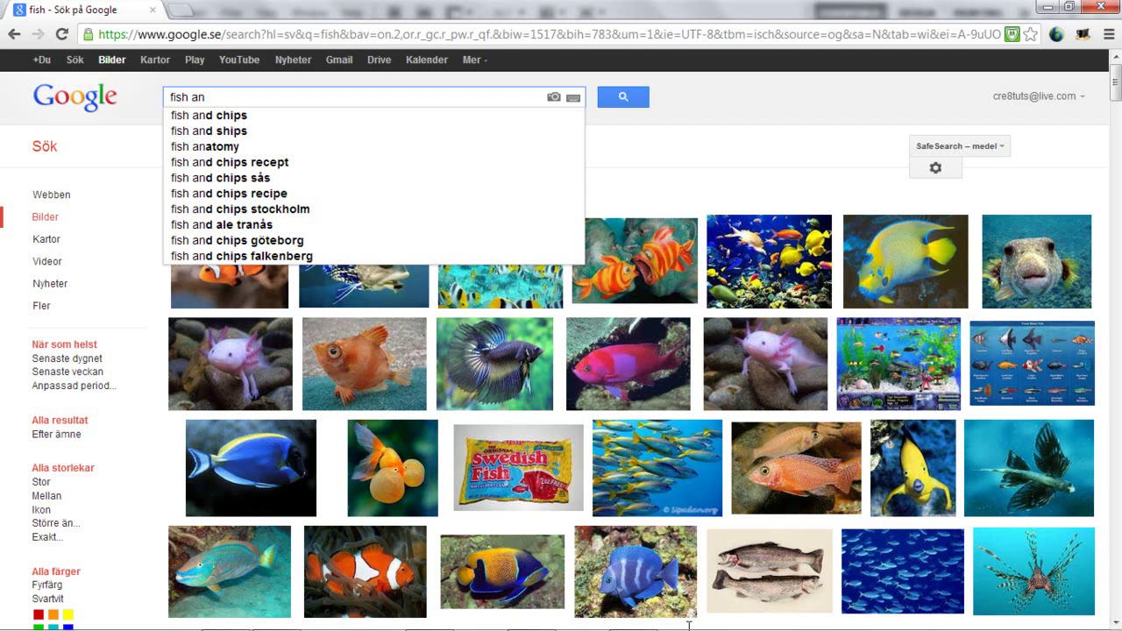
text(imated)
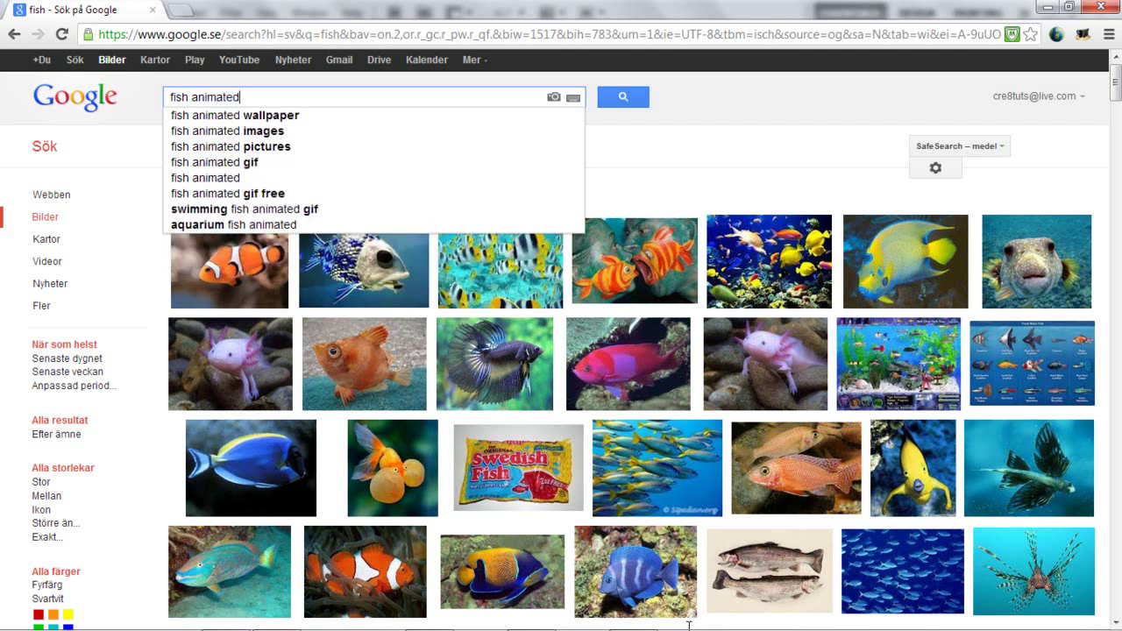
key(Return)
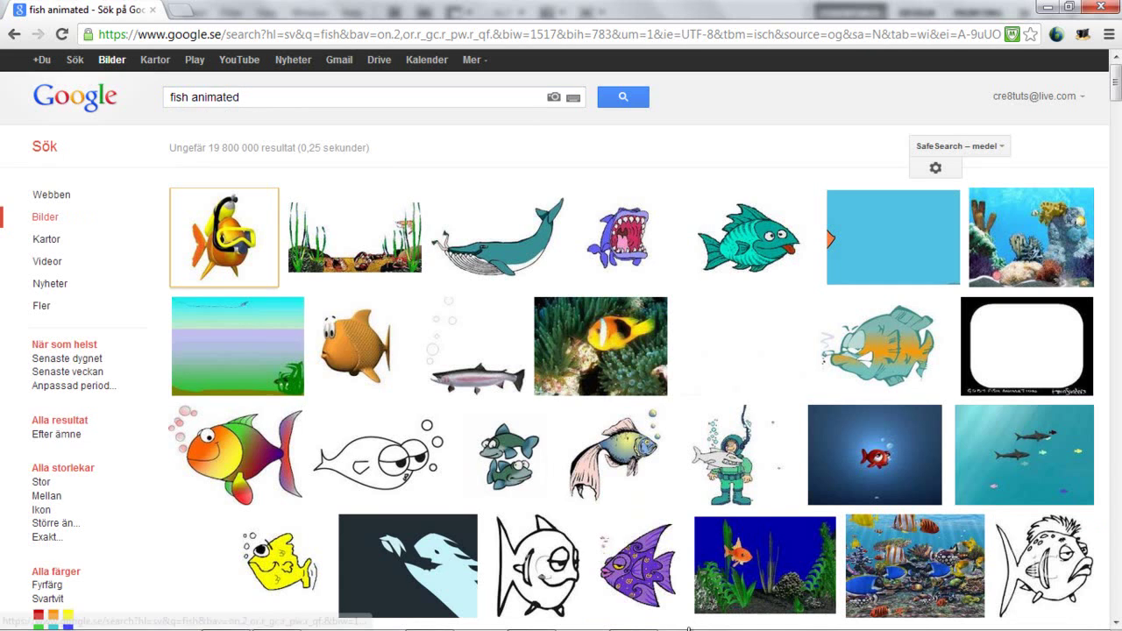
Save the black outline fish image as a PNG to the desktop
scroll(687, 628, down, 5)
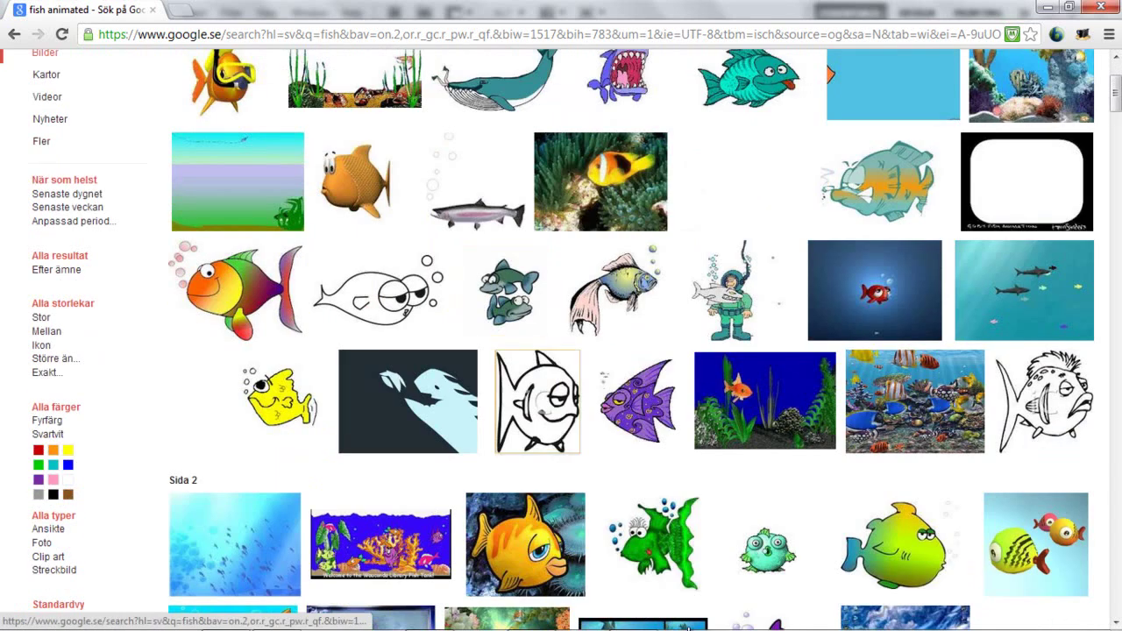
click(747, 433)
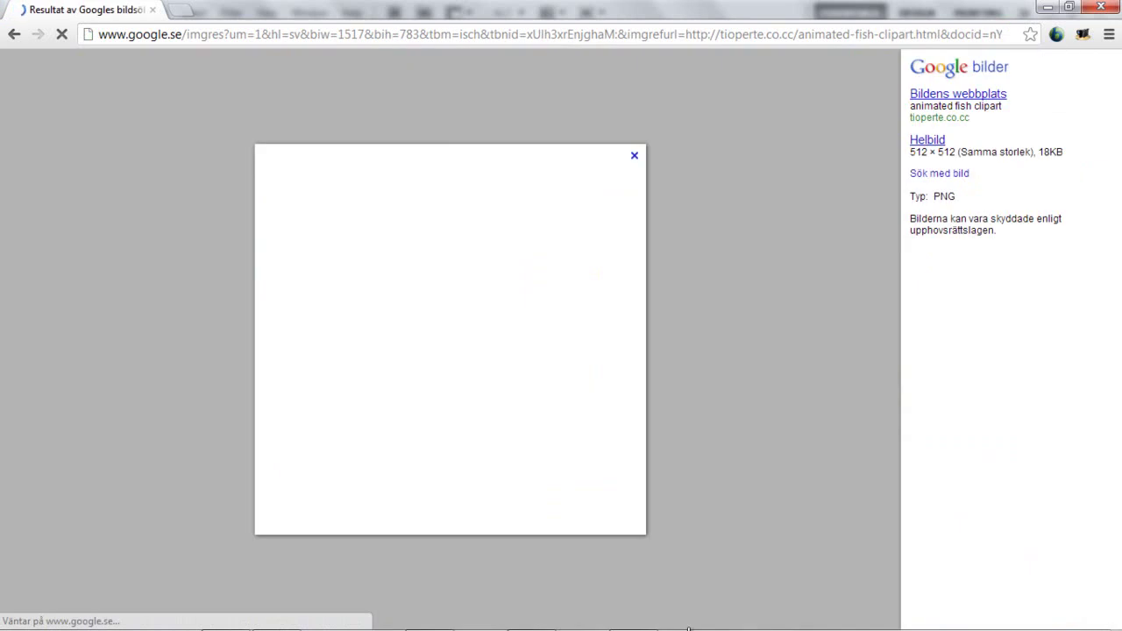
right_click(424, 309)
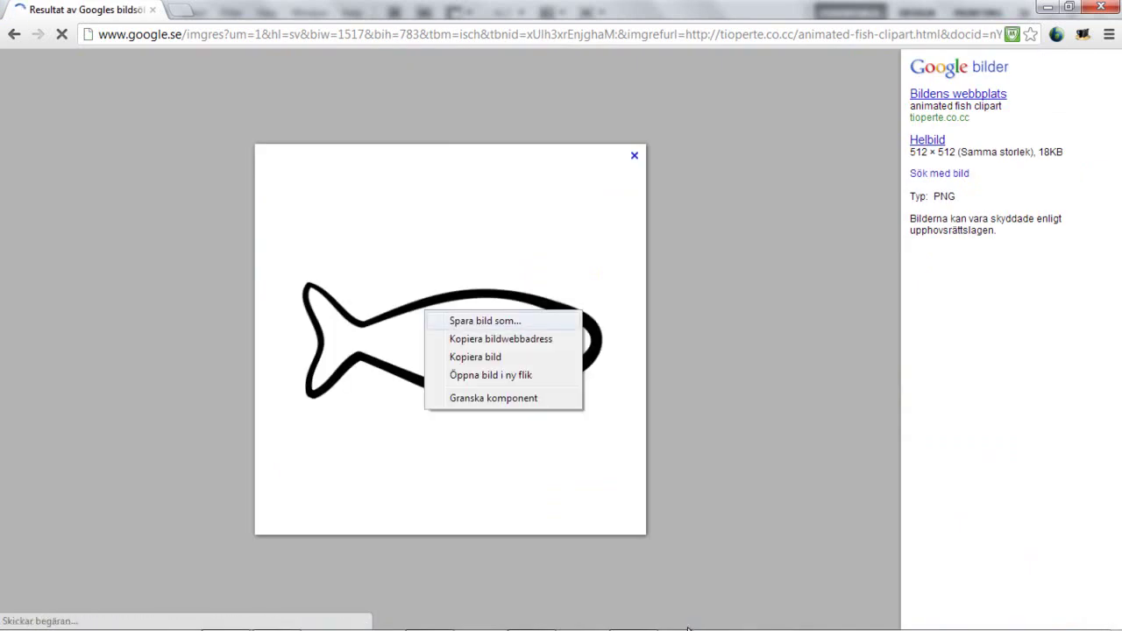
click(477, 320)
click(100, 144)
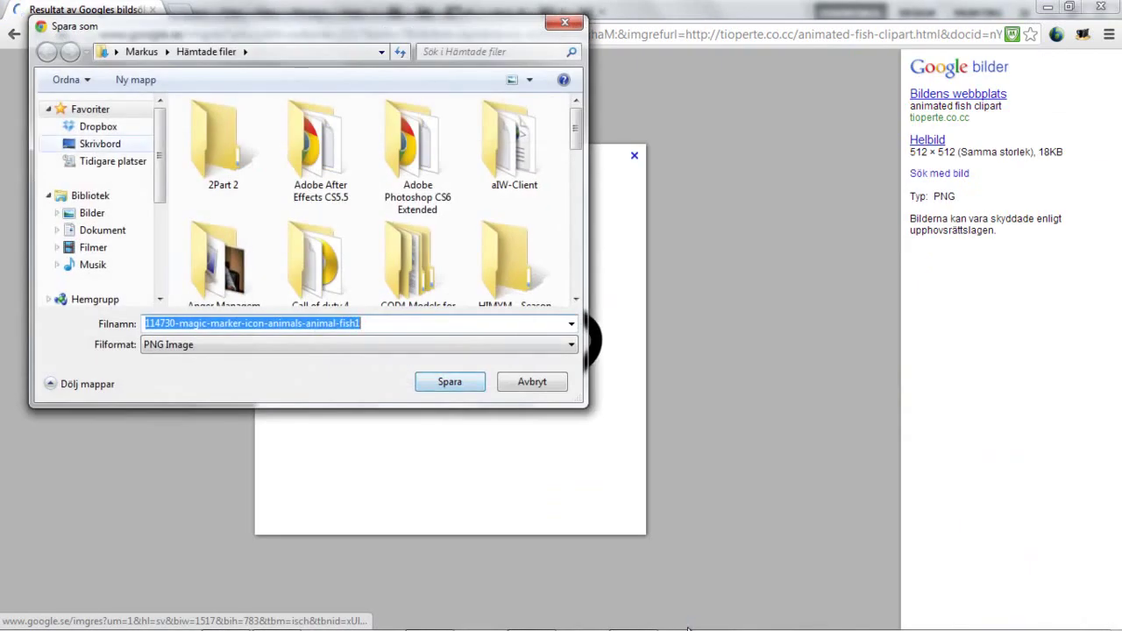
click(450, 382)
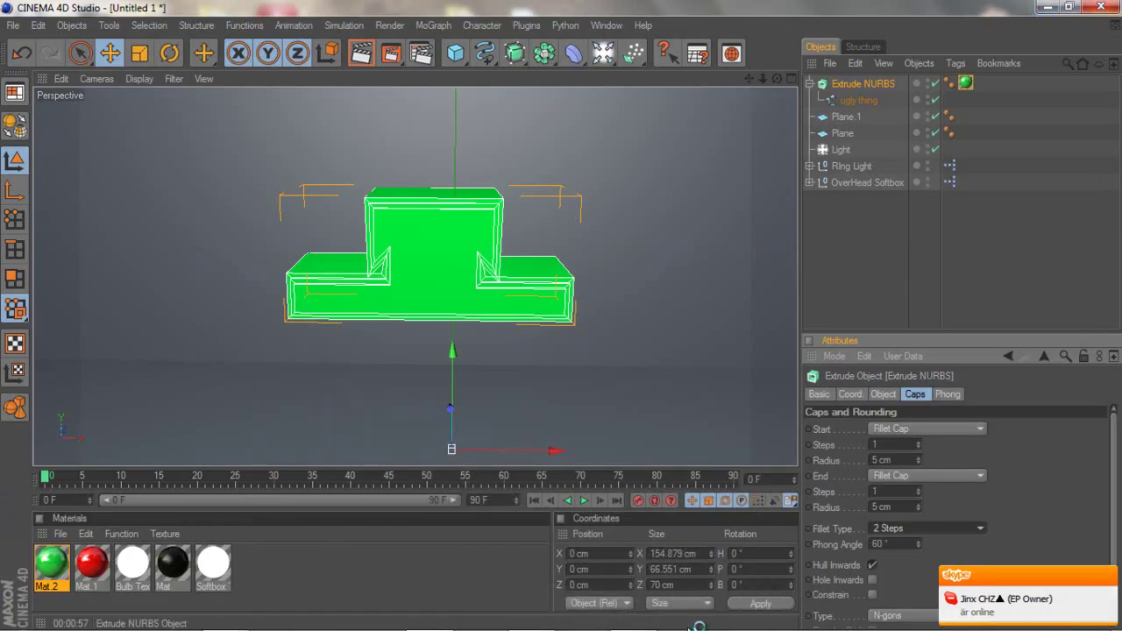
Delete the old extruded fish and place the fish PNG as a layer in Untitled-2
key(Delete)
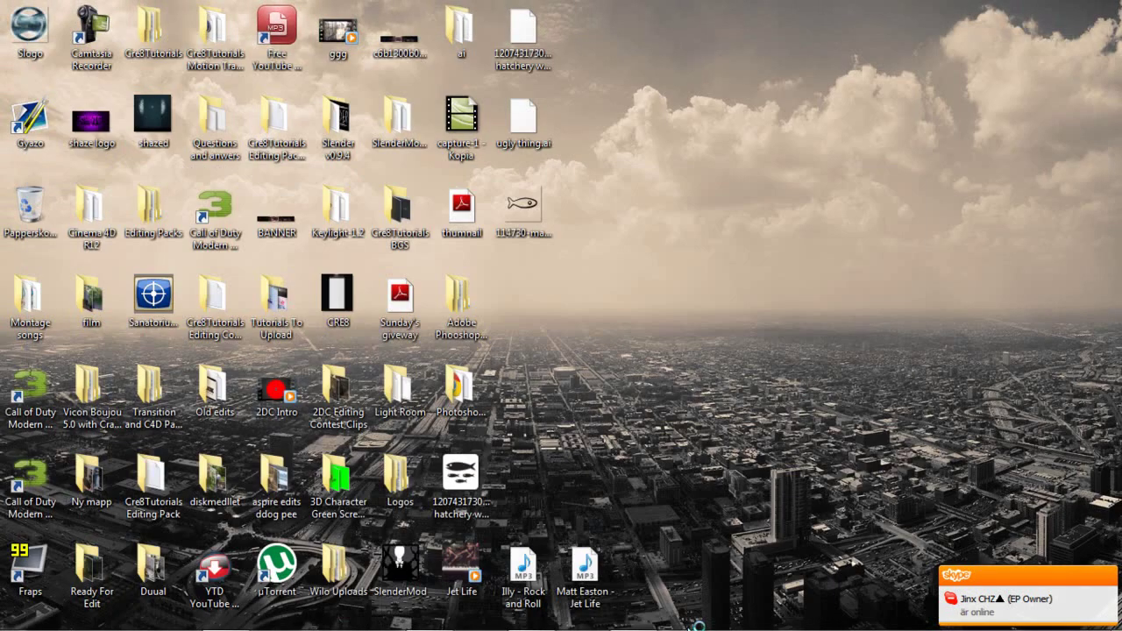
drag(689, 628, 688, 526)
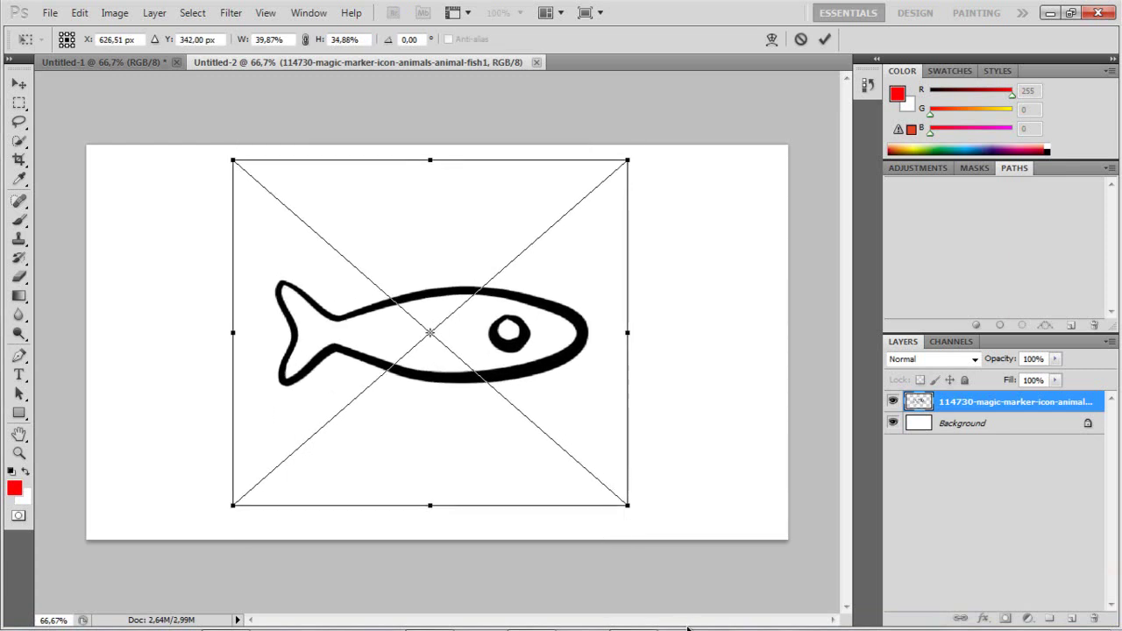
key(v)
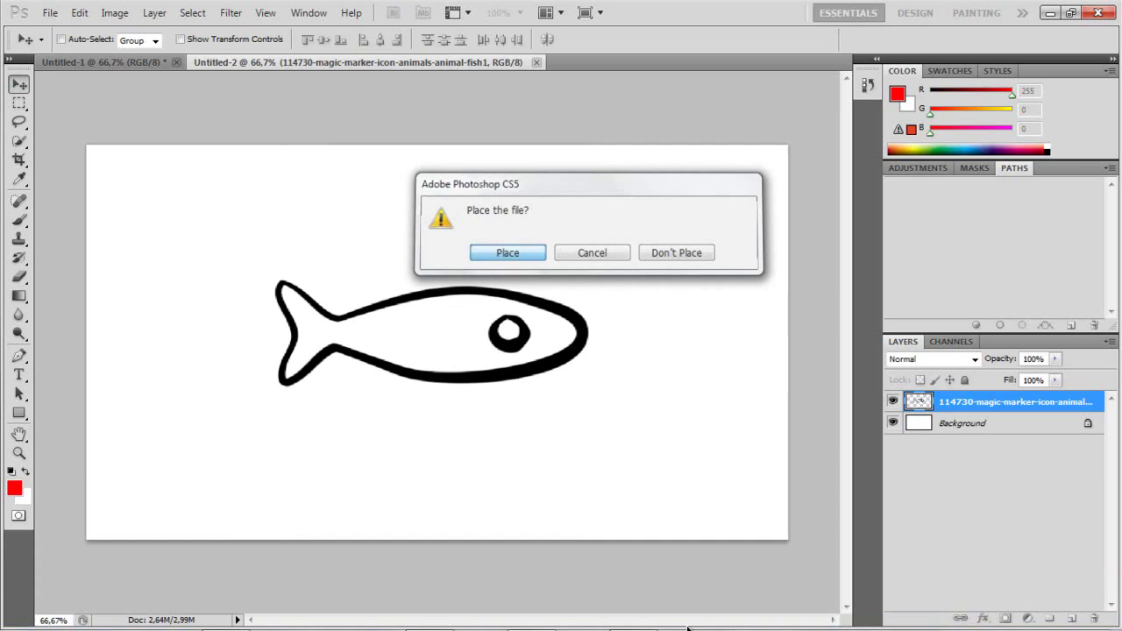
key(Return)
key(p)
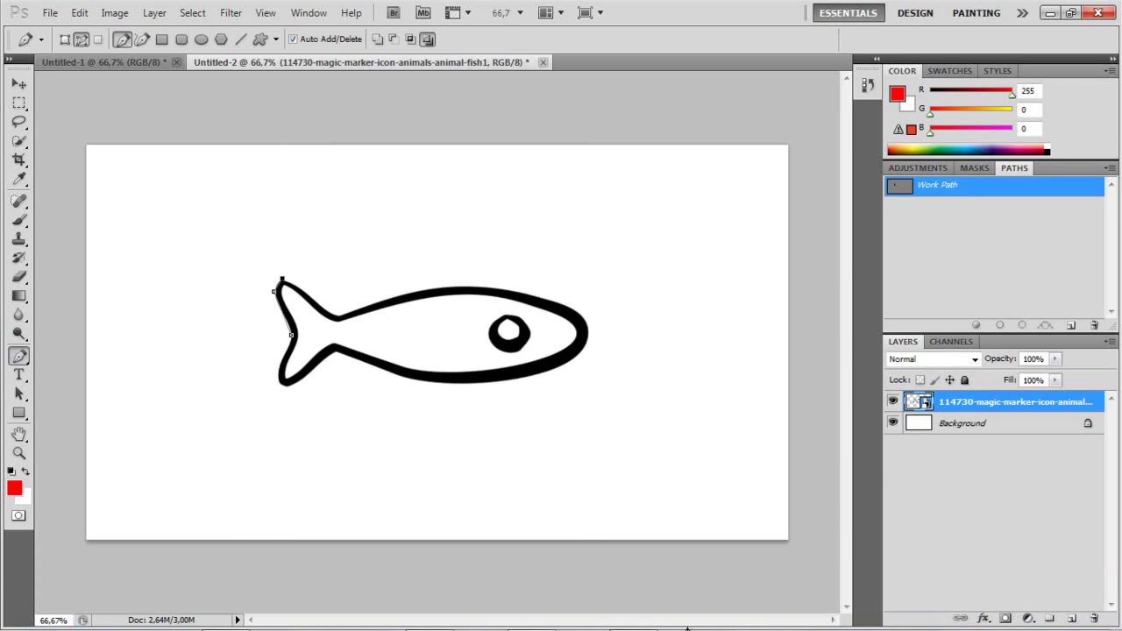
Trace a closed Pen path around the fish, curving it at the nose, belly and tail
click(335, 315)
click(456, 285)
click(548, 299)
drag(587, 320, 589, 332)
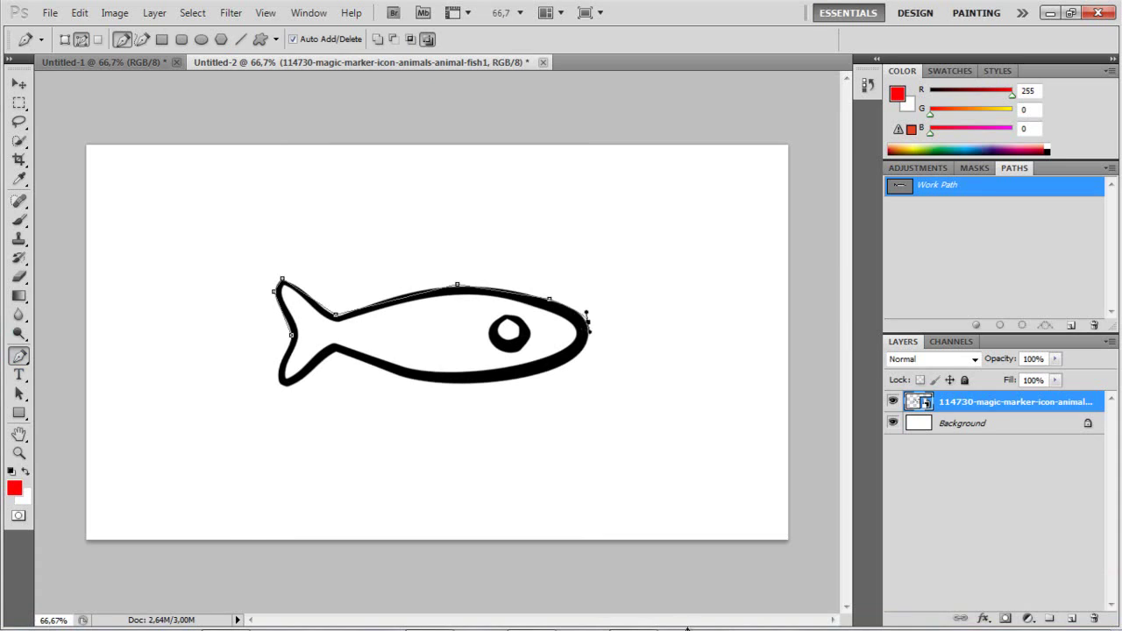
drag(545, 374, 495, 400)
drag(336, 348, 342, 363)
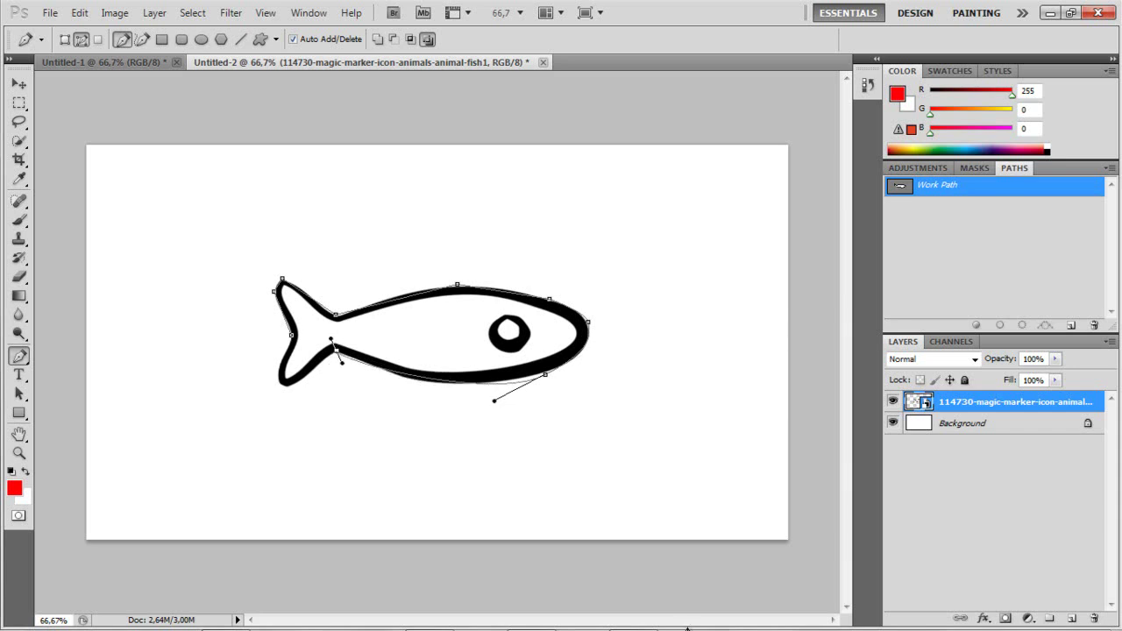
click(291, 385)
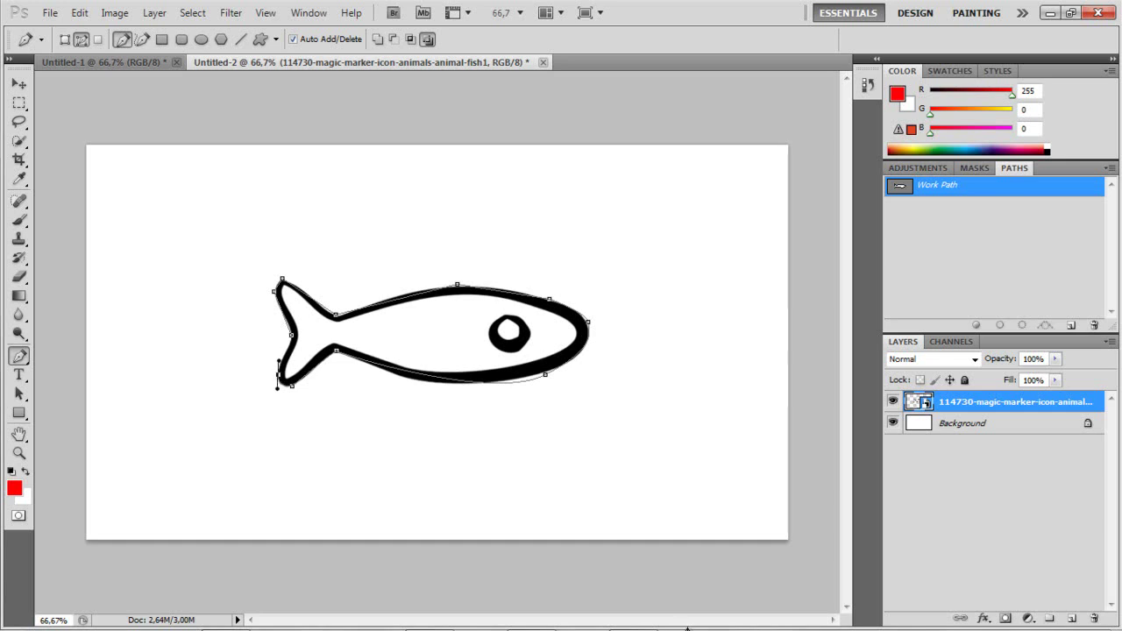
key(Escape)
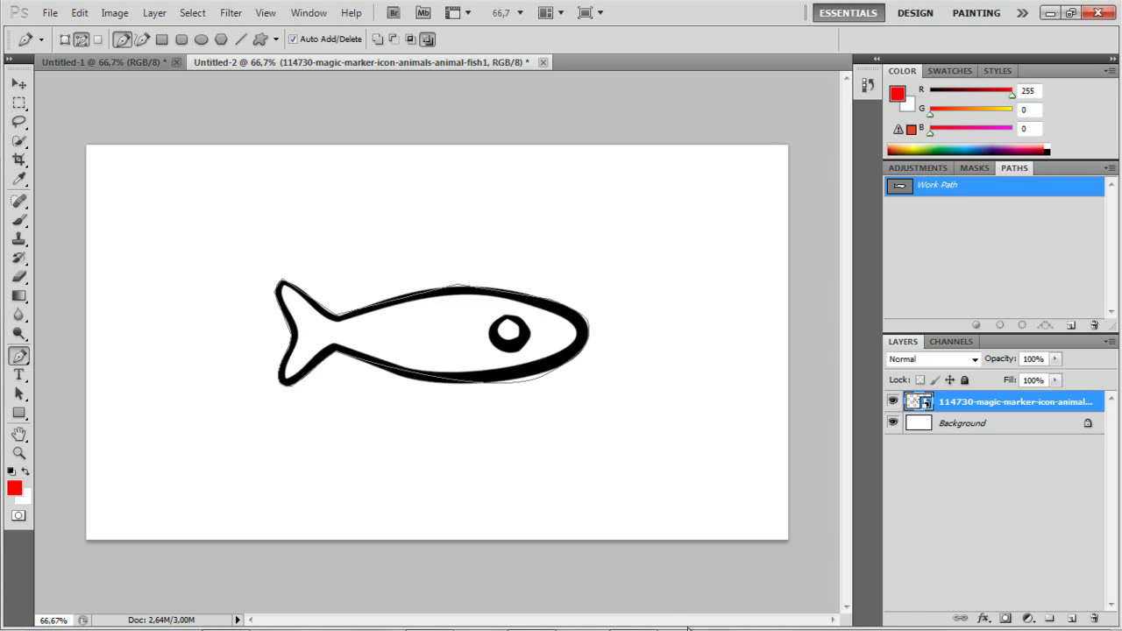
Export the work path to Illustrator as dd.ai and show the desktop
key(alt+f)
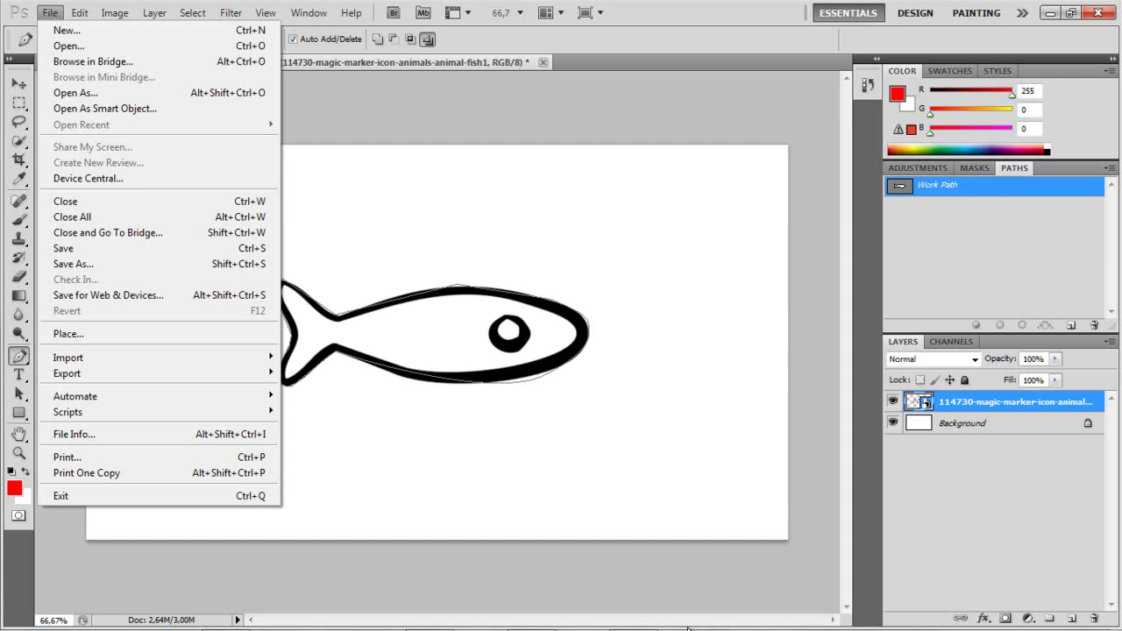
key(Down)
key(Down)
key(Down)
key(Down)
key(Down)
key(Down)
key(Down)
key(Down)
key(Down)
key(Down)
key(Down)
key(Down)
key(Down)
key(Down)
key(Down)
key(Right)
key(Return)
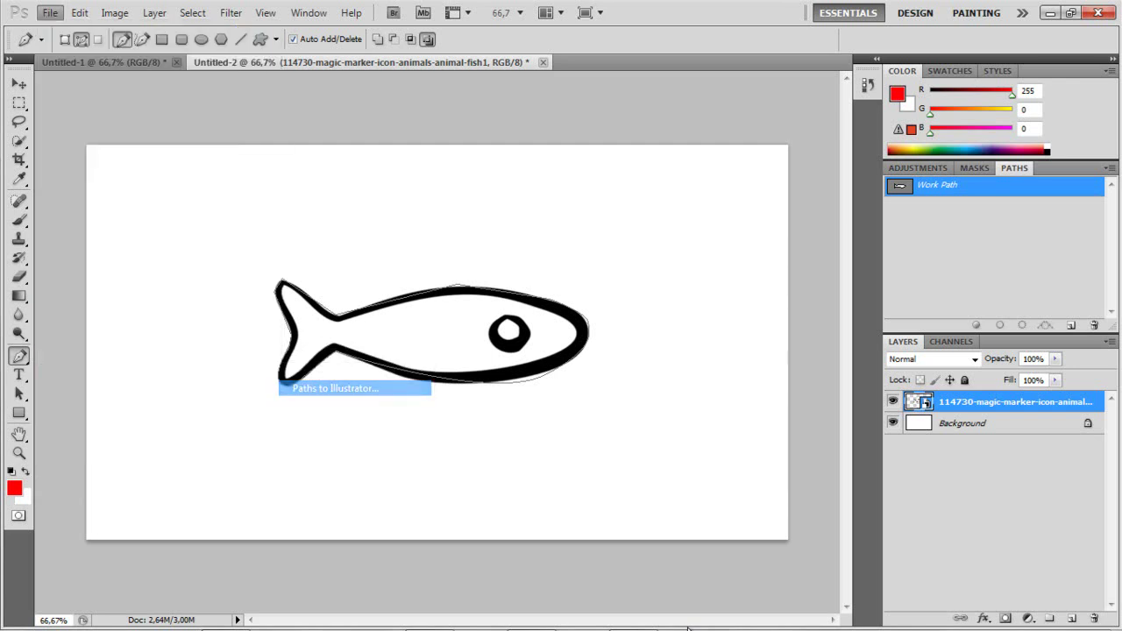
key(Return)
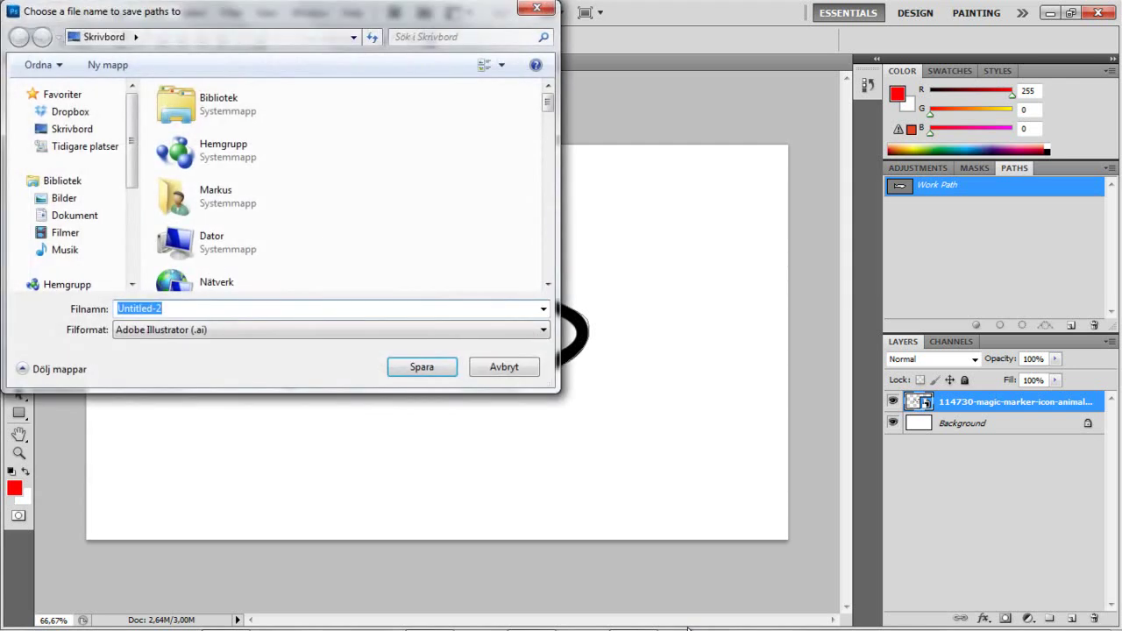
text(dd)
key(Return)
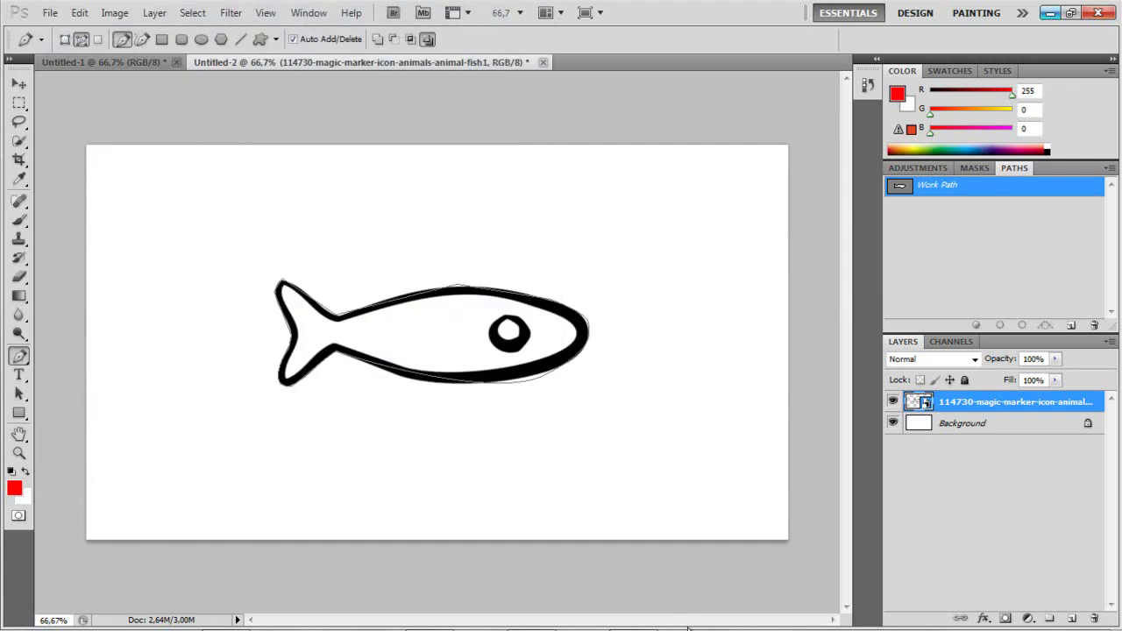
key(super+d)
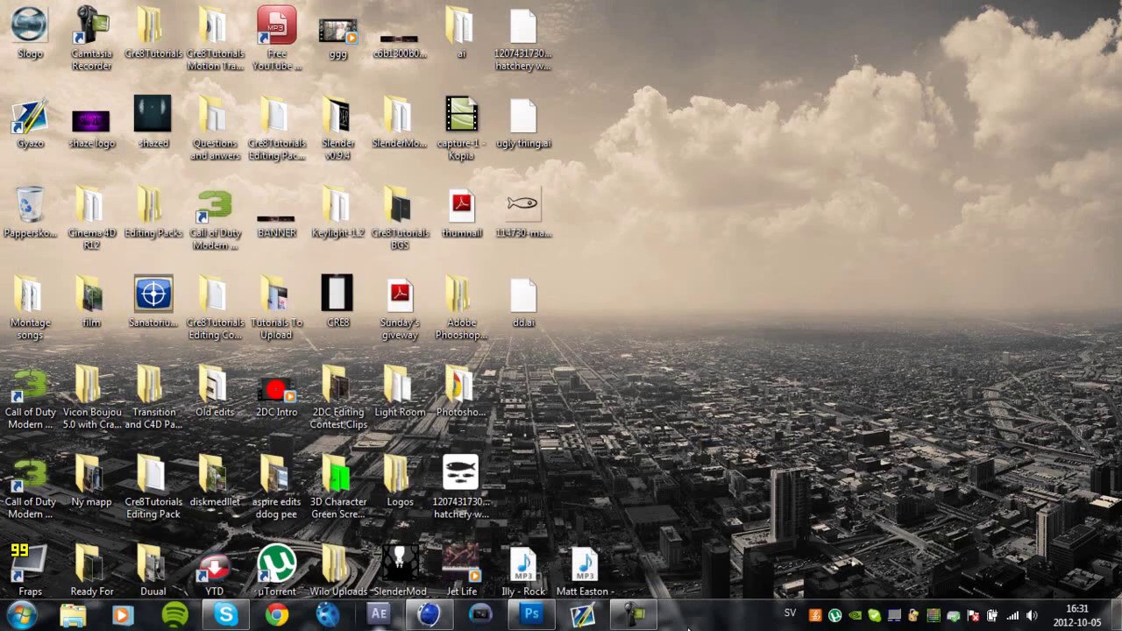
Import dd.ai into Cinema 4D with default Illustrator settings and centre the fish spline
click(428, 618)
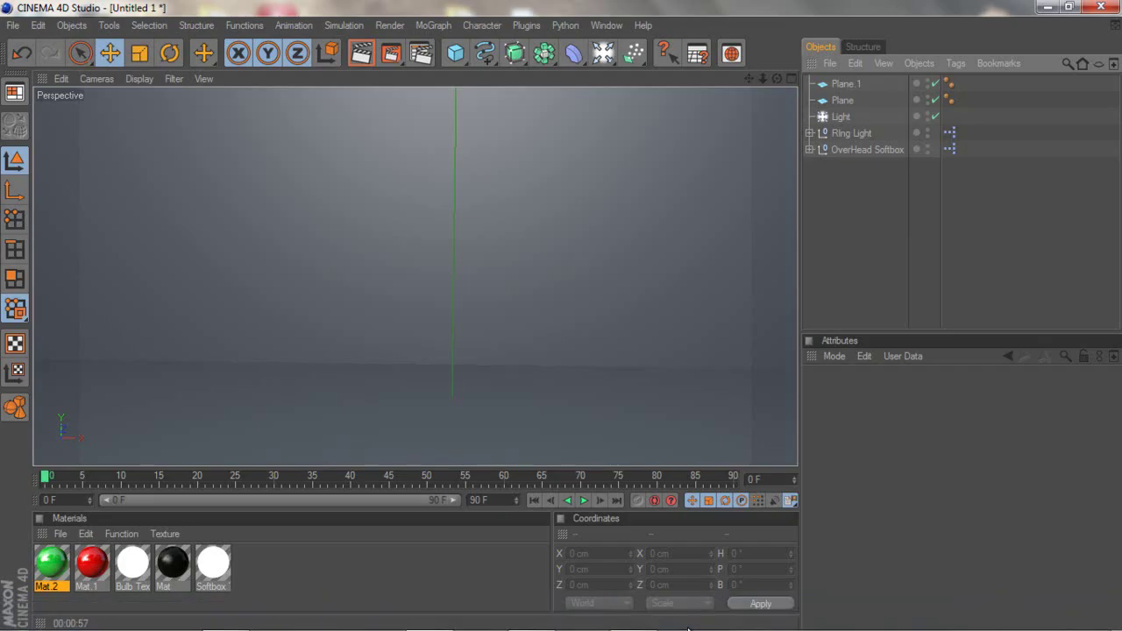
key(alt+f)
key(Down)
key(Return)
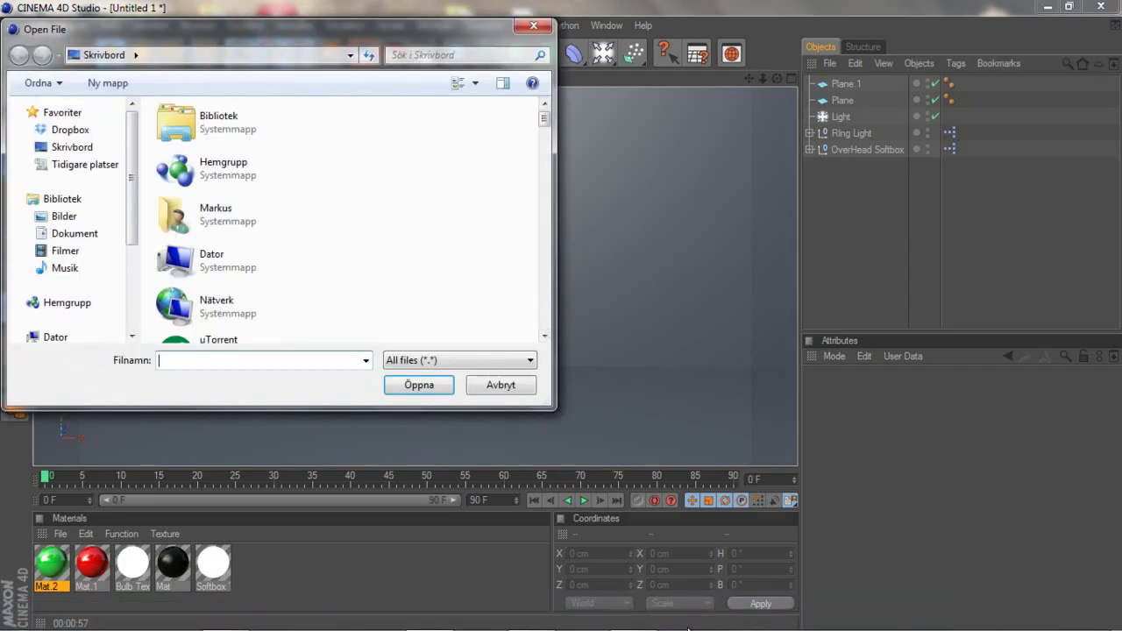
text(dd)
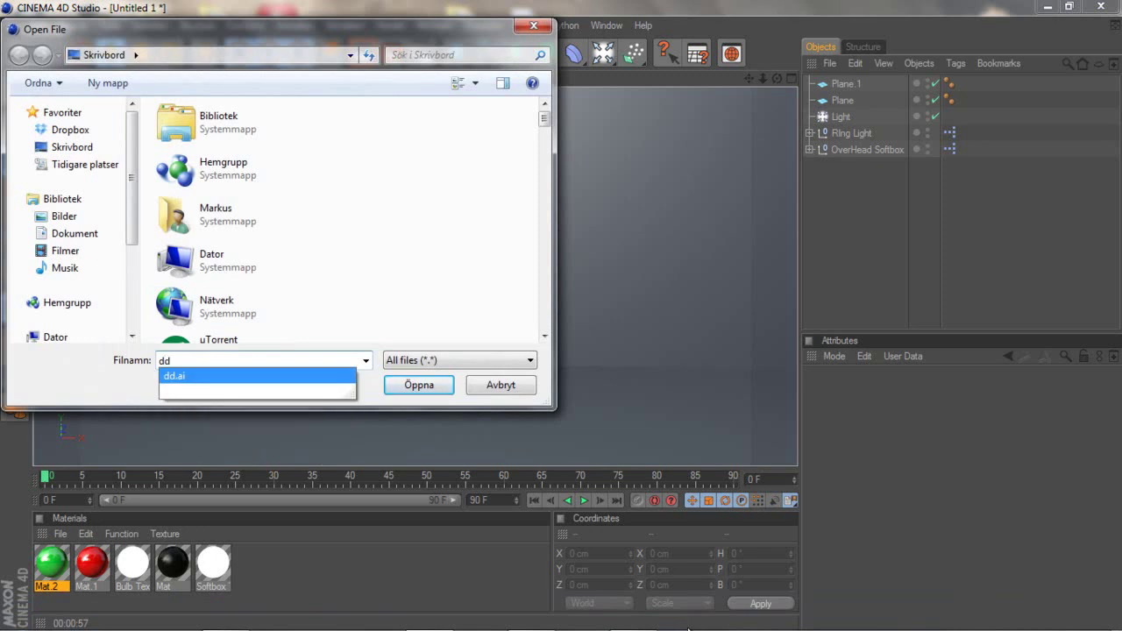
key(Return)
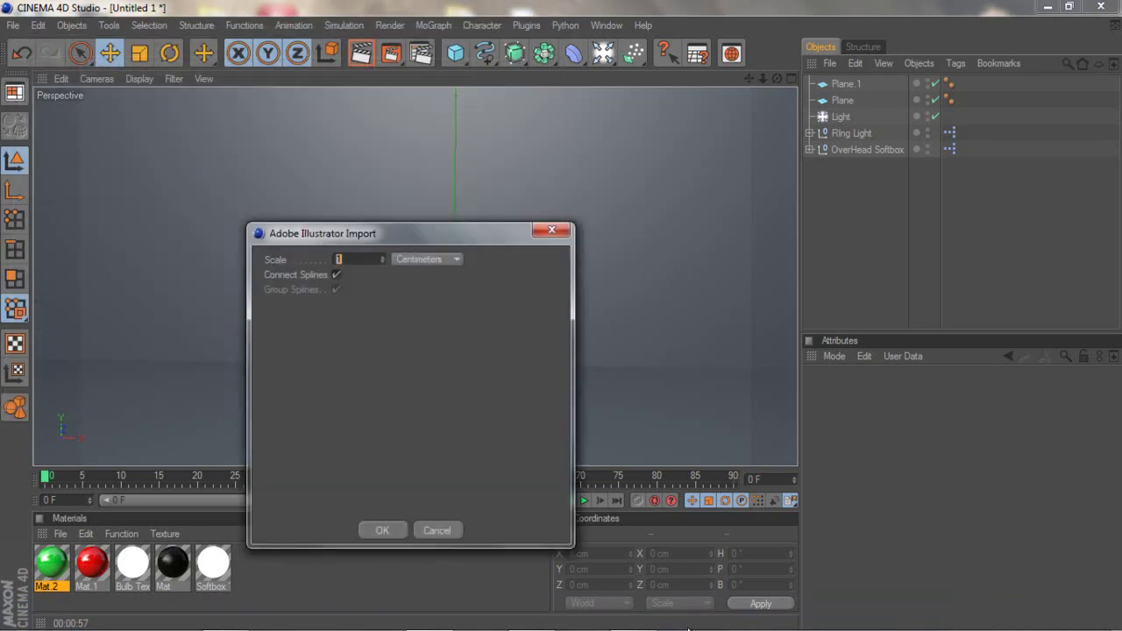
key(Return)
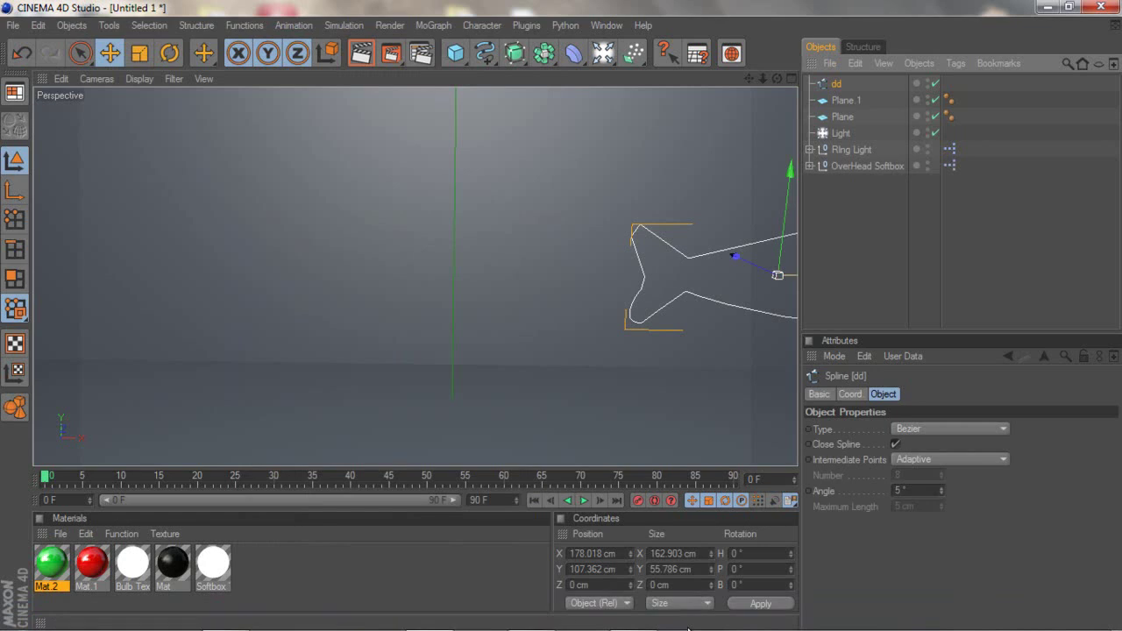
drag(777, 275, 409, 272)
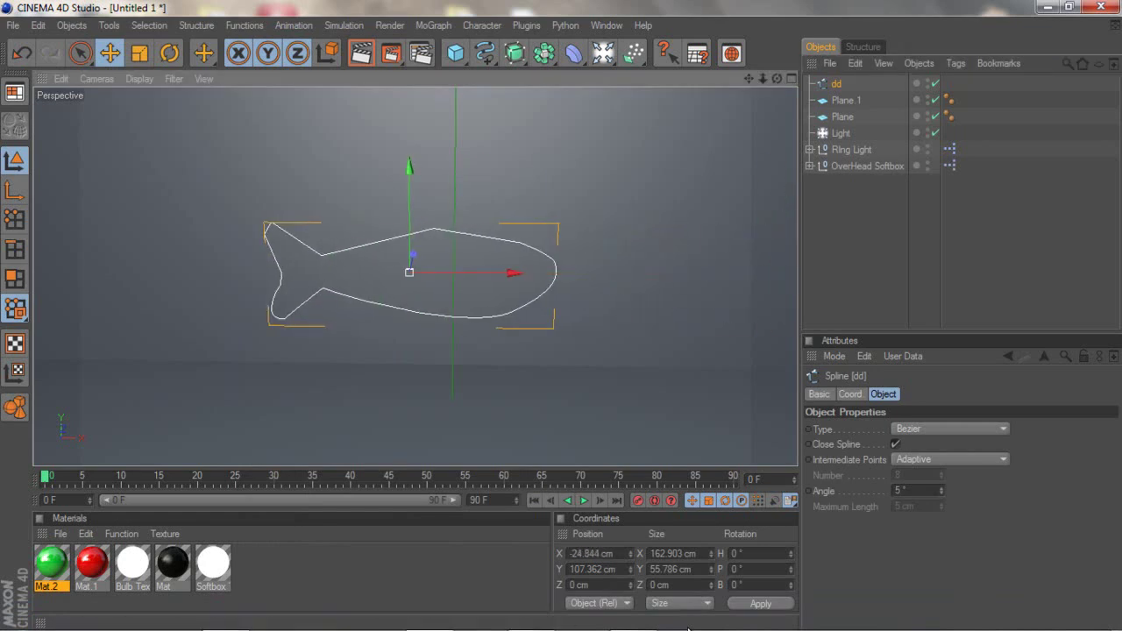
Extrude the fish spline with an Extrude NURBS and apply the green Mat.2 material
click(515, 54)
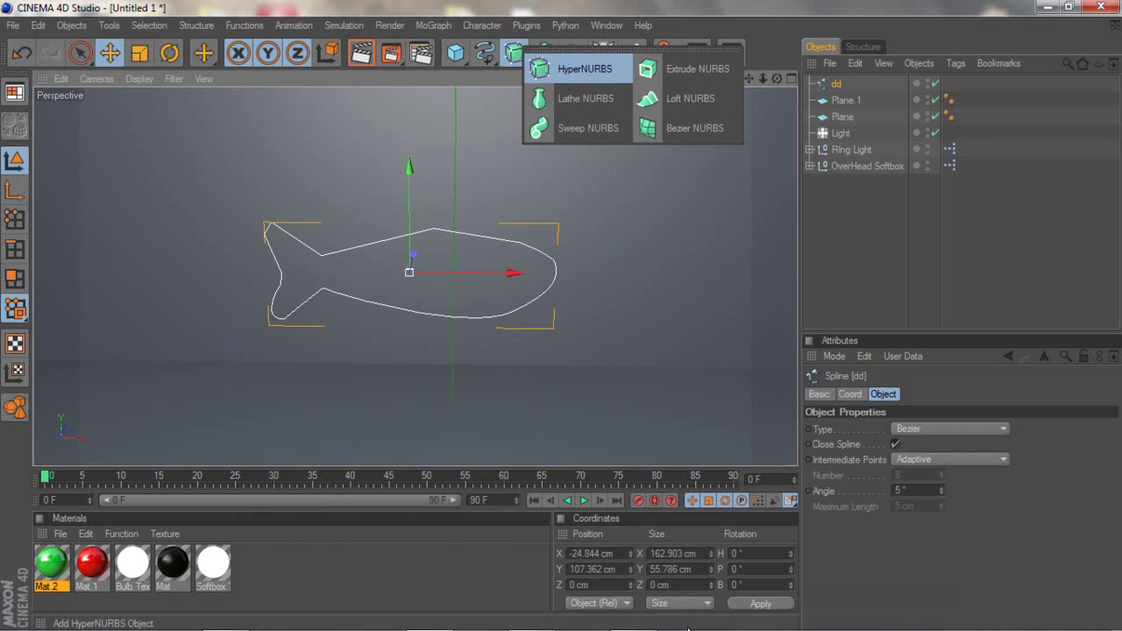
click(687, 68)
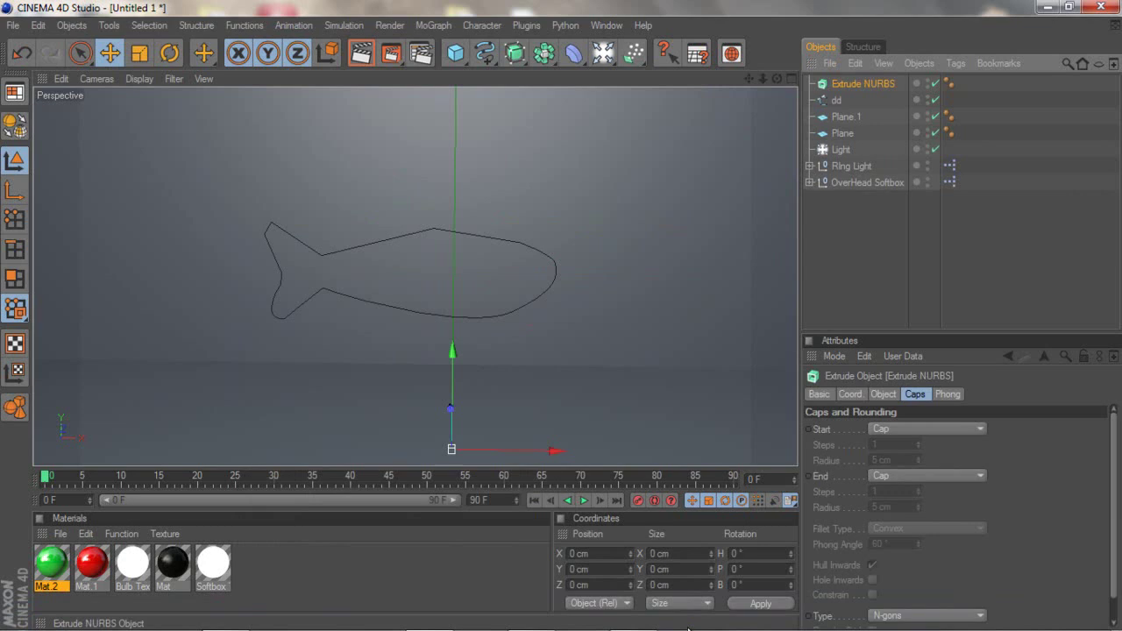
drag(835, 99, 862, 83)
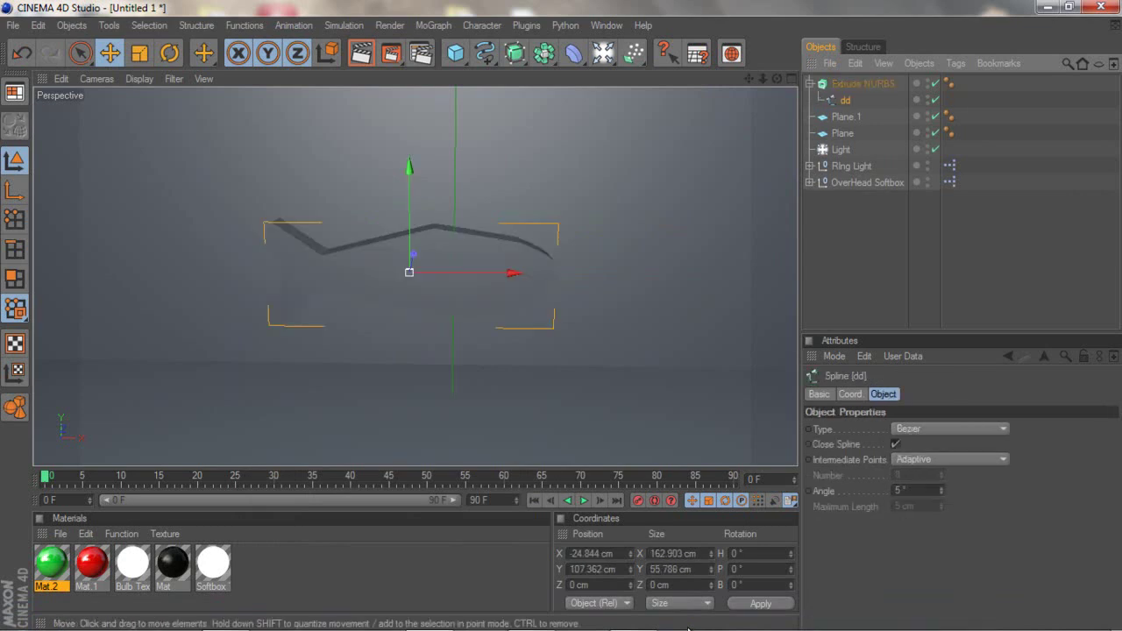
drag(404, 283, 521, 276)
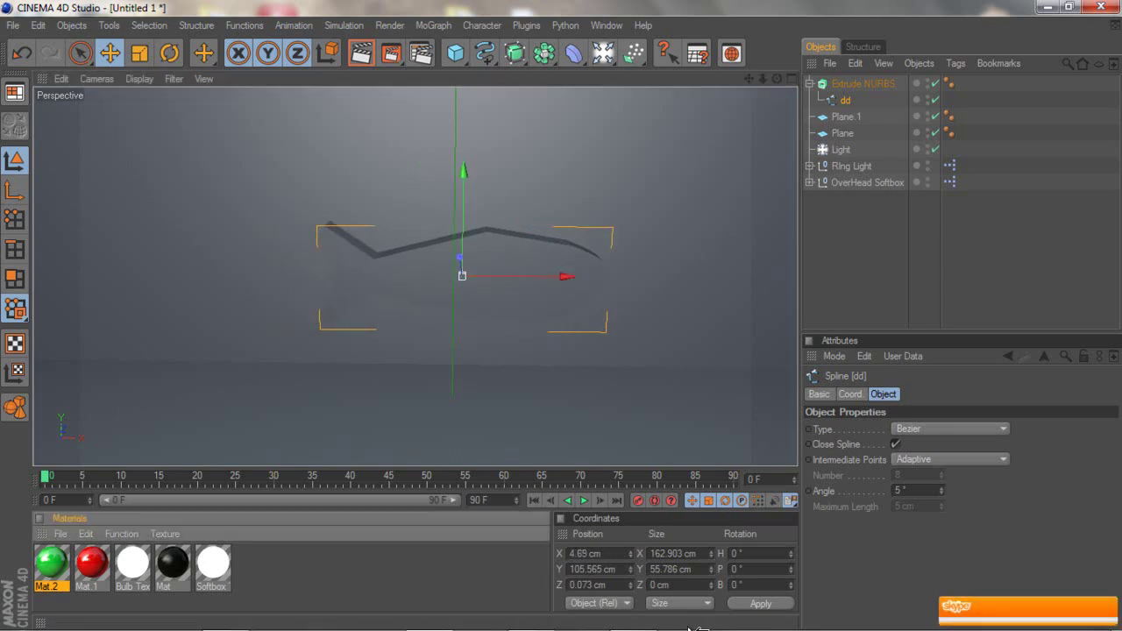
drag(51, 563, 490, 272)
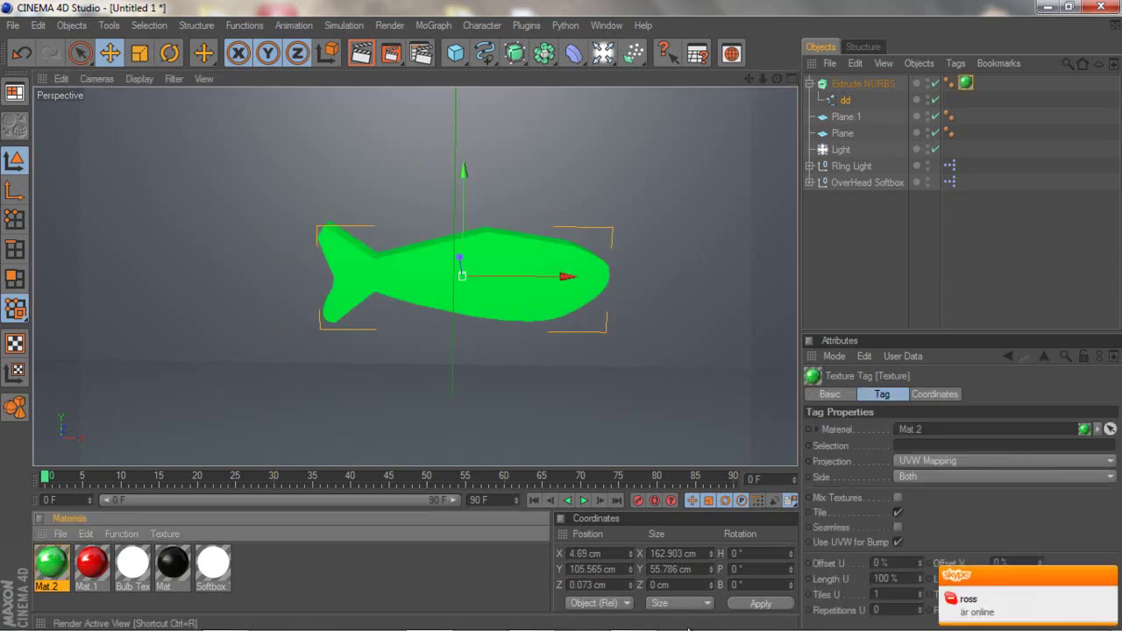
click(391, 54)
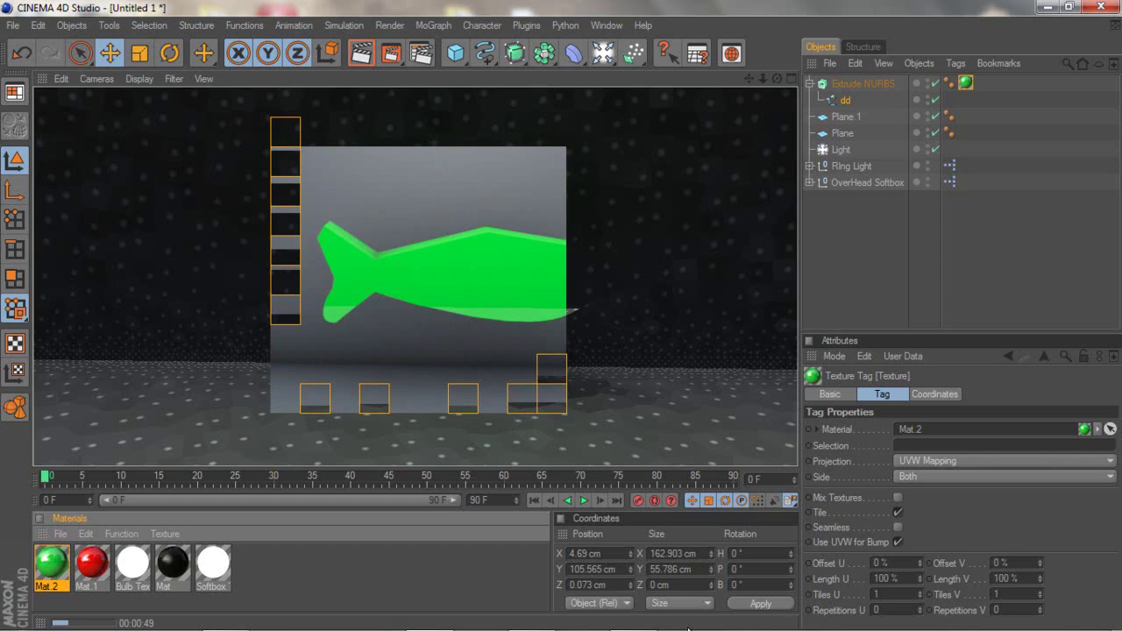
Clear the finished fish render and quit Cinema 4D without saving the project
mouse_move(688, 629)
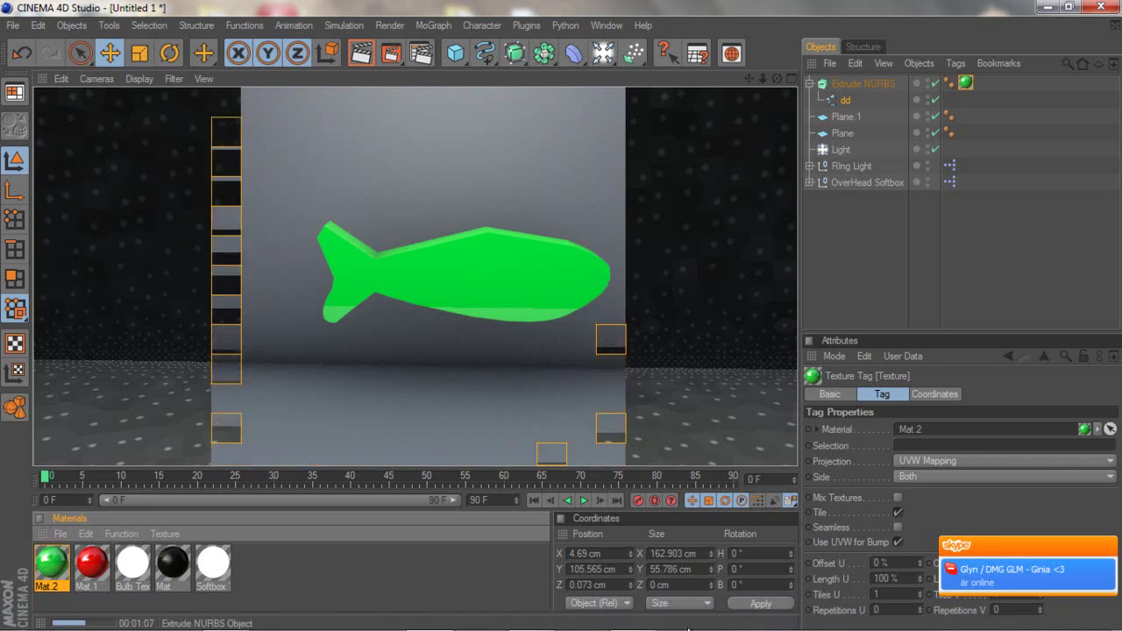
key(ctrl+z)
key(alt+F4)
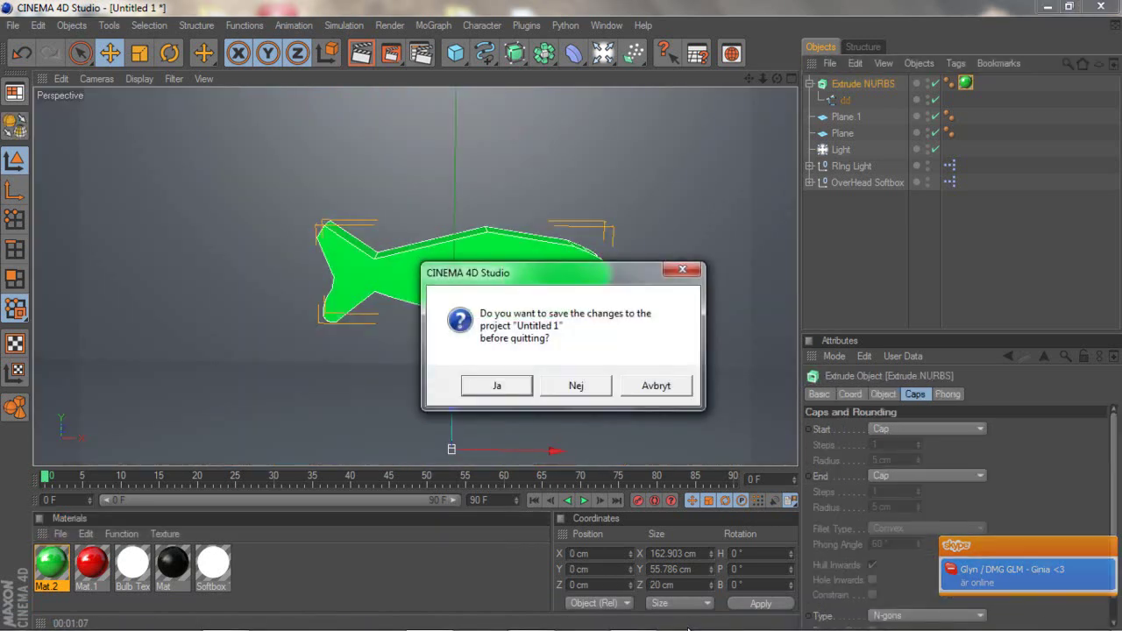
key(n)
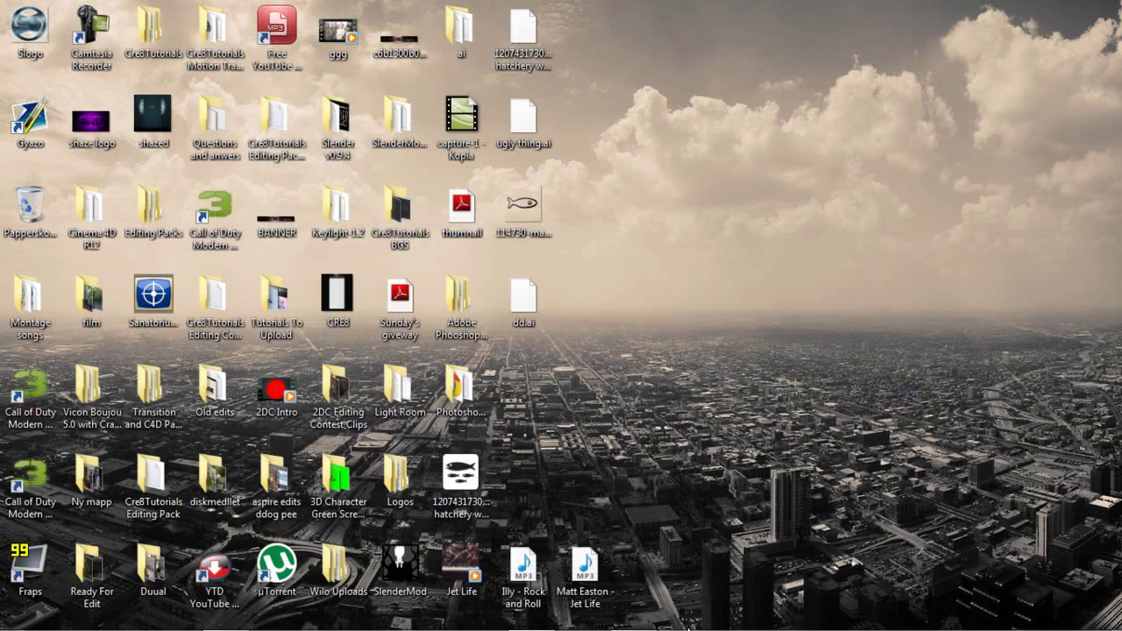